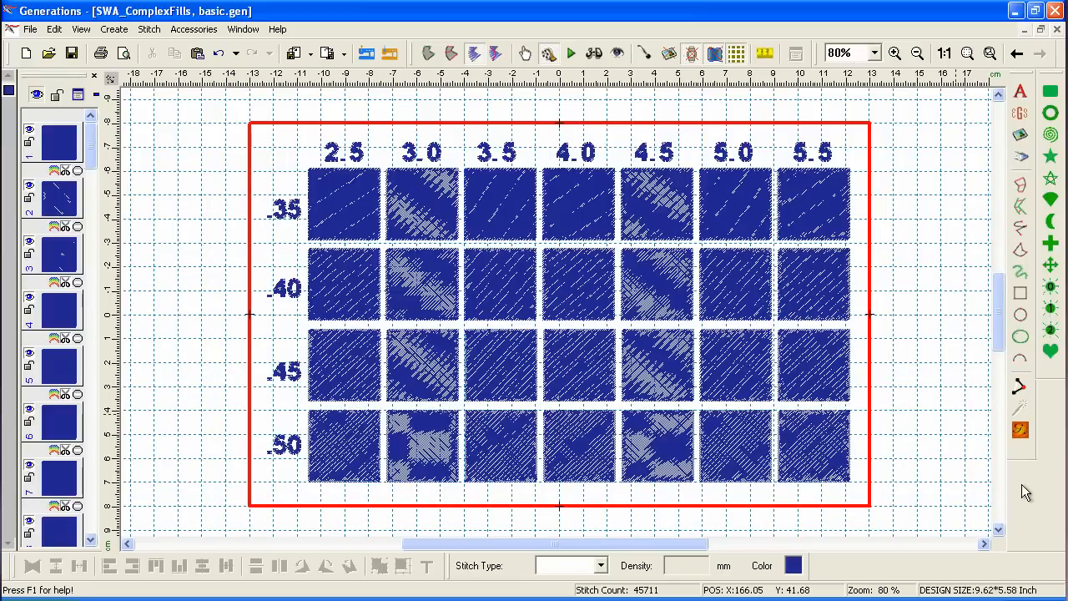
Create a new design and draw a Complex Fill square about 30 mm wide in the hoop's upper-left area.
left_click(27, 54)
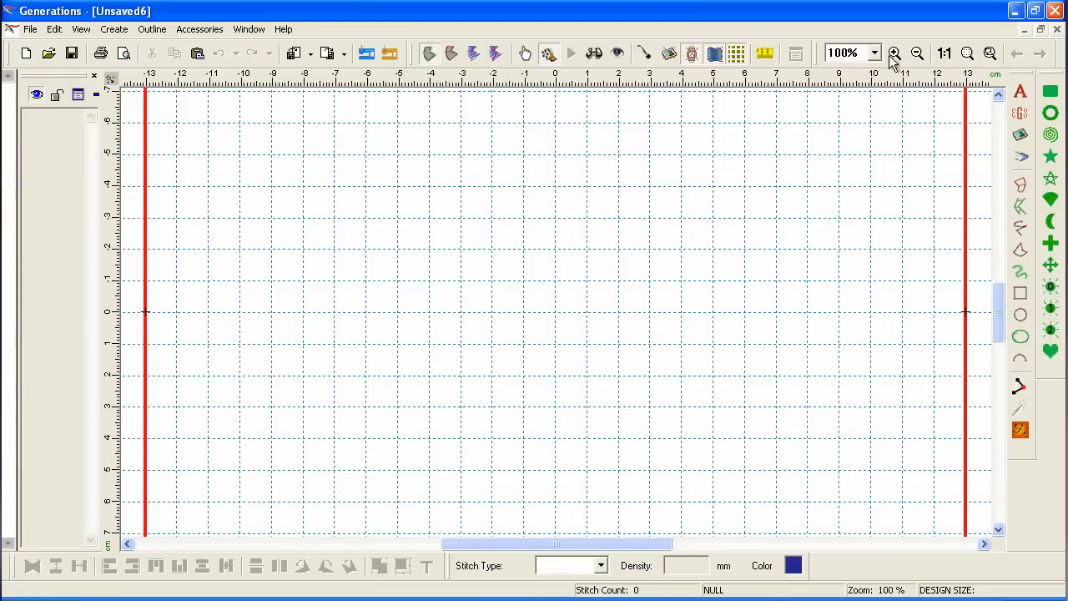
left_click(917, 52)
left_click(543, 309)
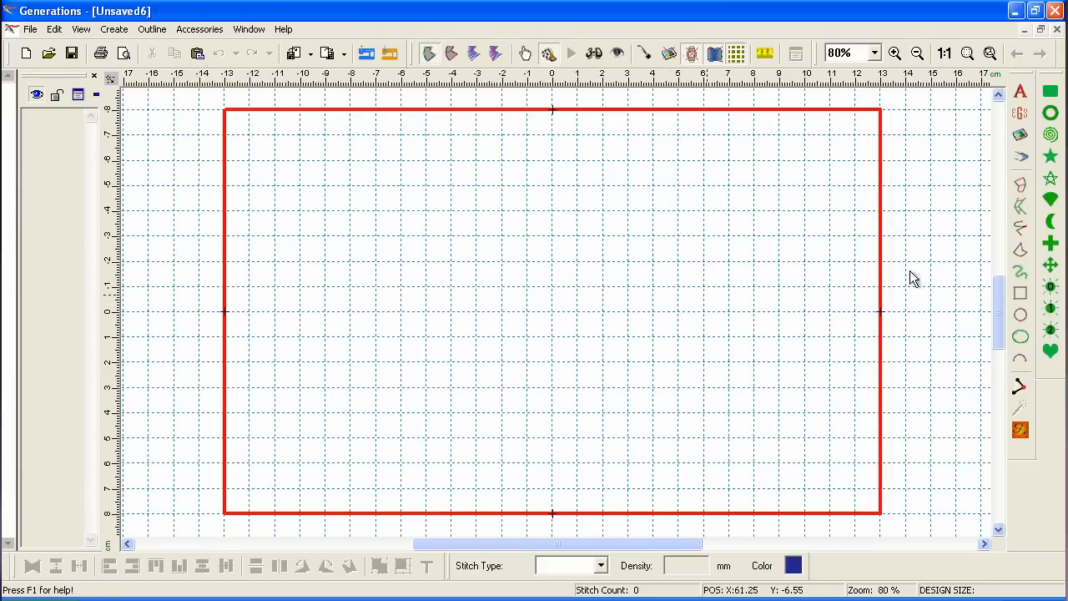
left_click(1019, 294)
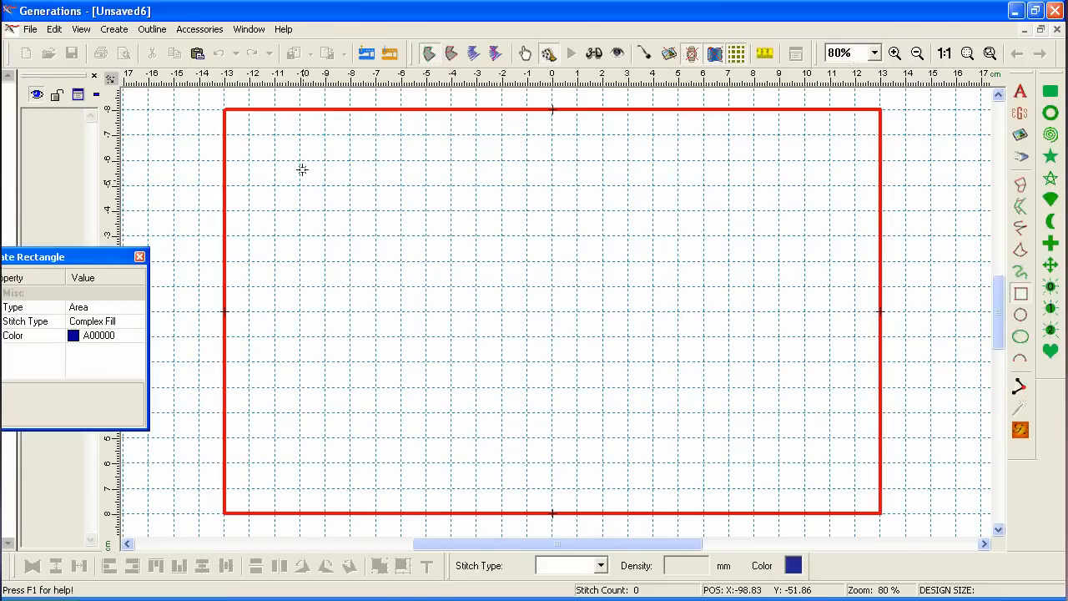
left_click_drag(300, 162, 387, 236)
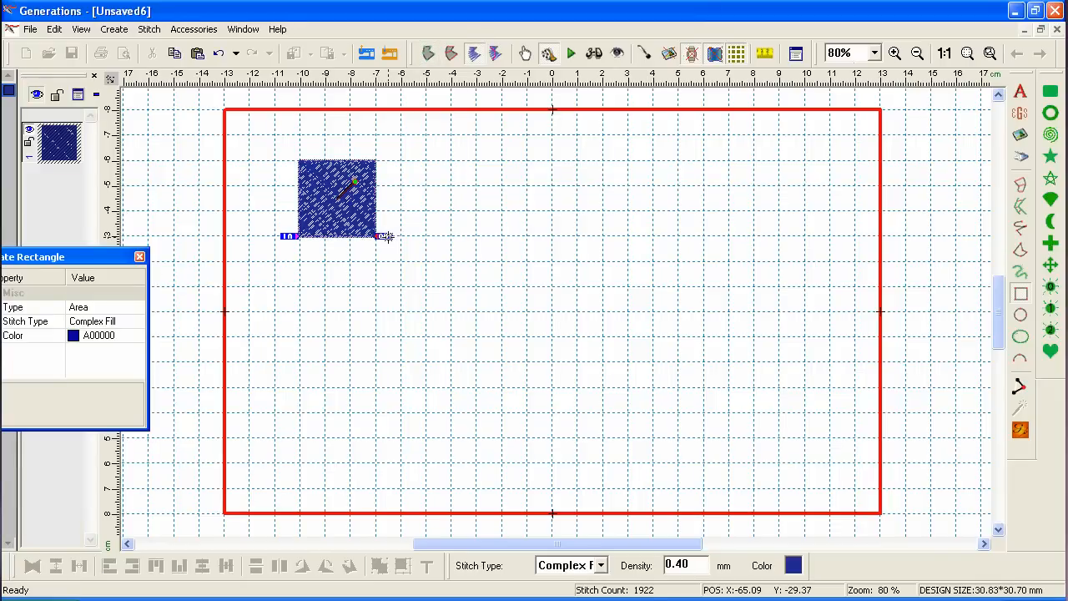
right_click(388, 186)
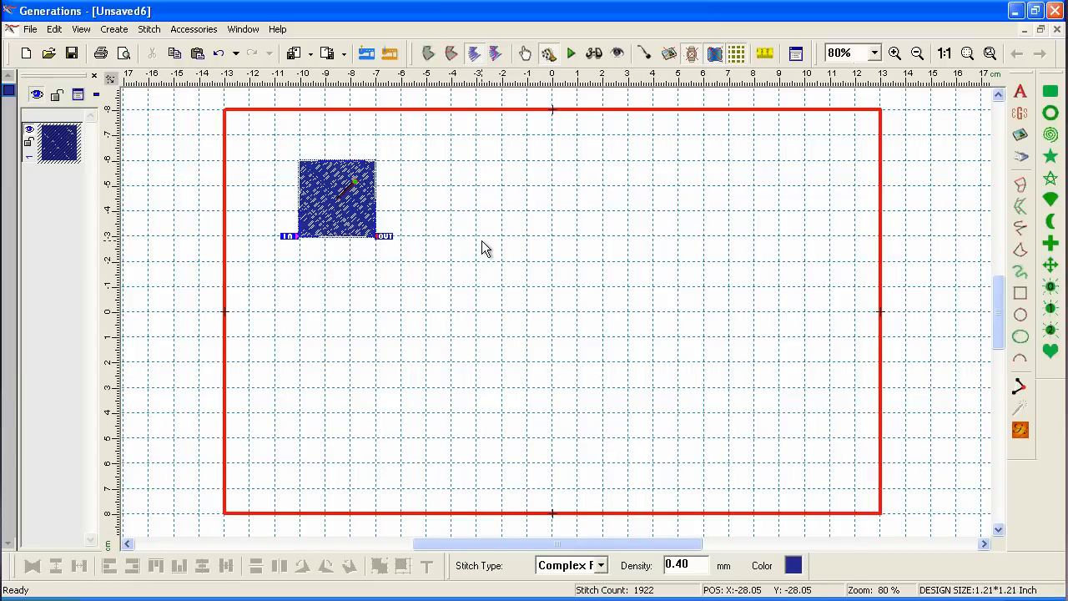
Resize the square to 30 mm with its aspect ratio maintained.
left_click(389, 148)
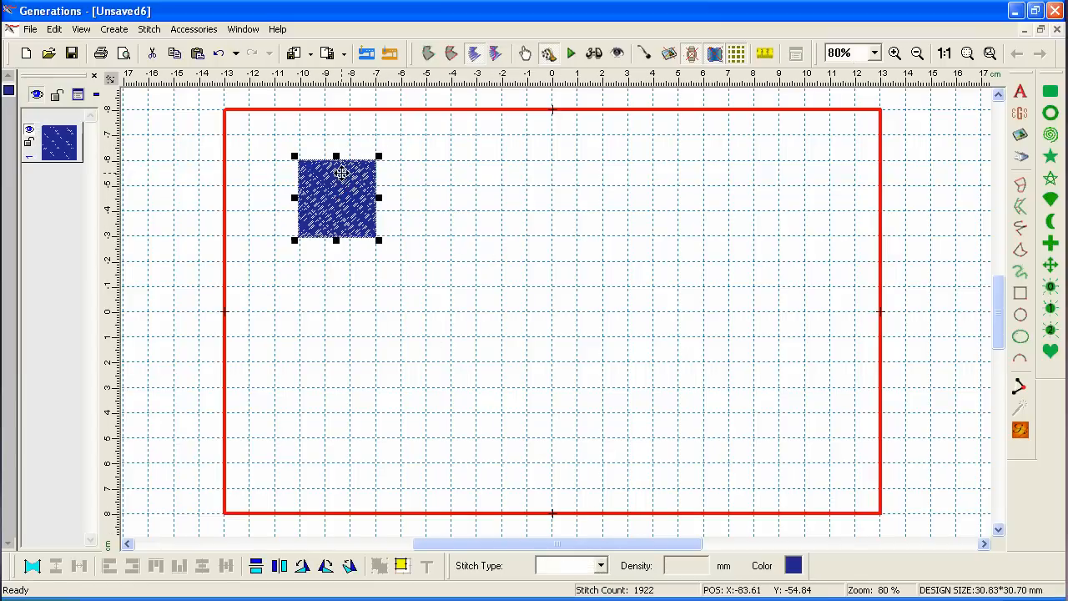
left_click(401, 565)
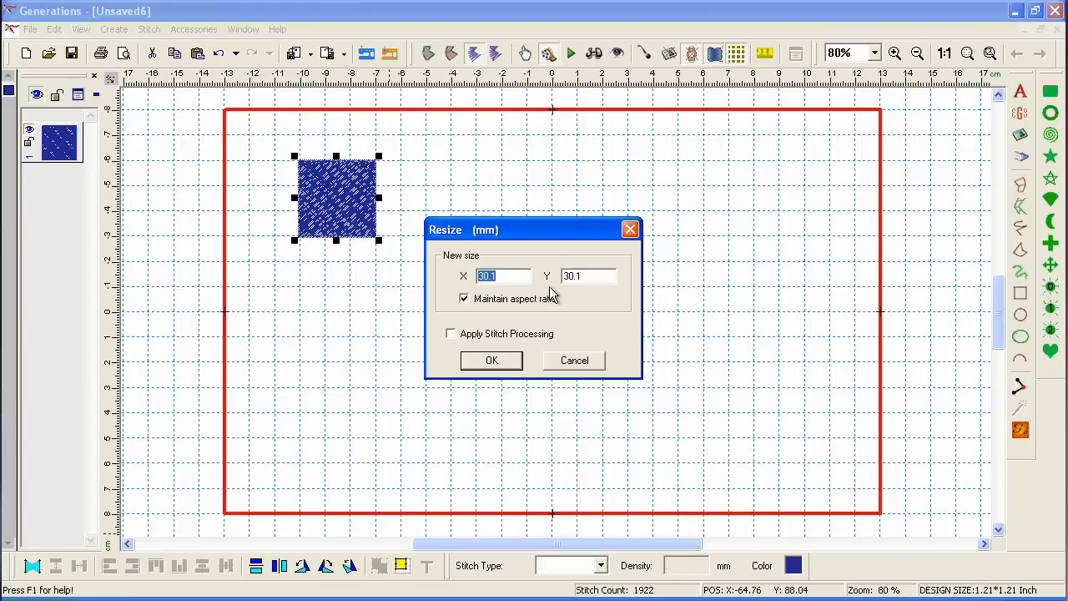
type("30")
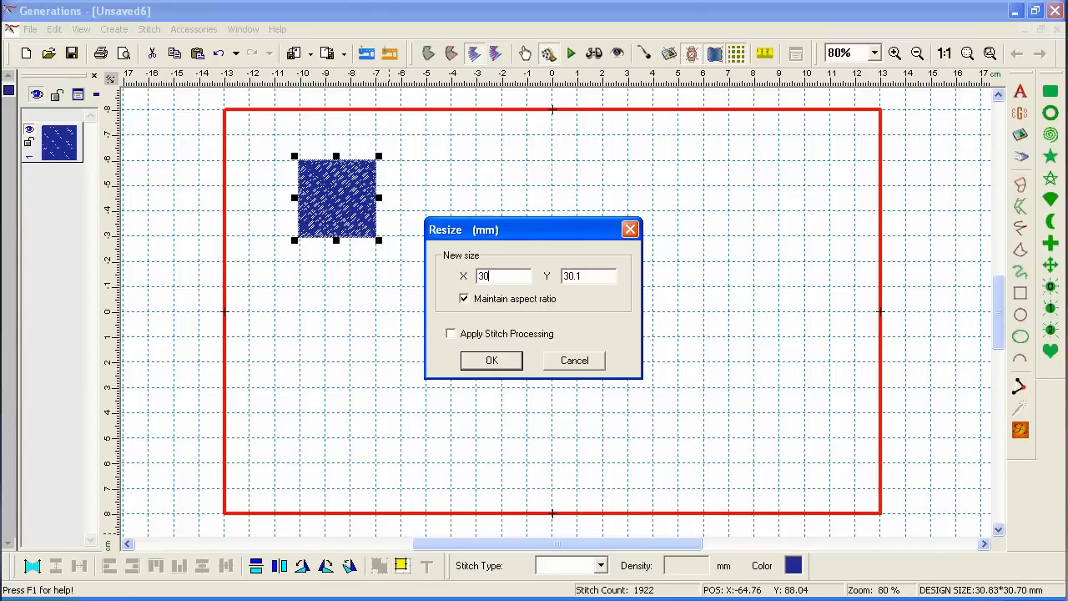
key("Return")
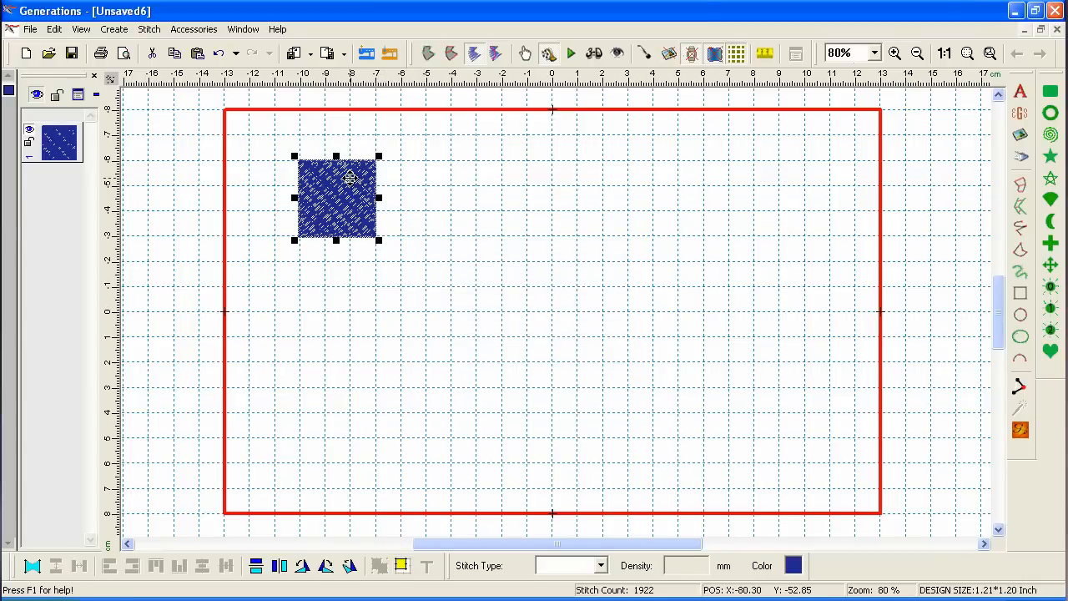
Shift the square about 5 mm left inside the hoop and deselect it.
key("Left")
key("Left")
key("Left")
key("Left")
key("Left")
key("Left")
key("Left")
key("Left")
key("Left")
key("Left")
key("Left")
key("Left")
key("Left")
key("Left")
key("Left")
key("Left")
key("Left")
key("Left")
key("Left")
key("Left")
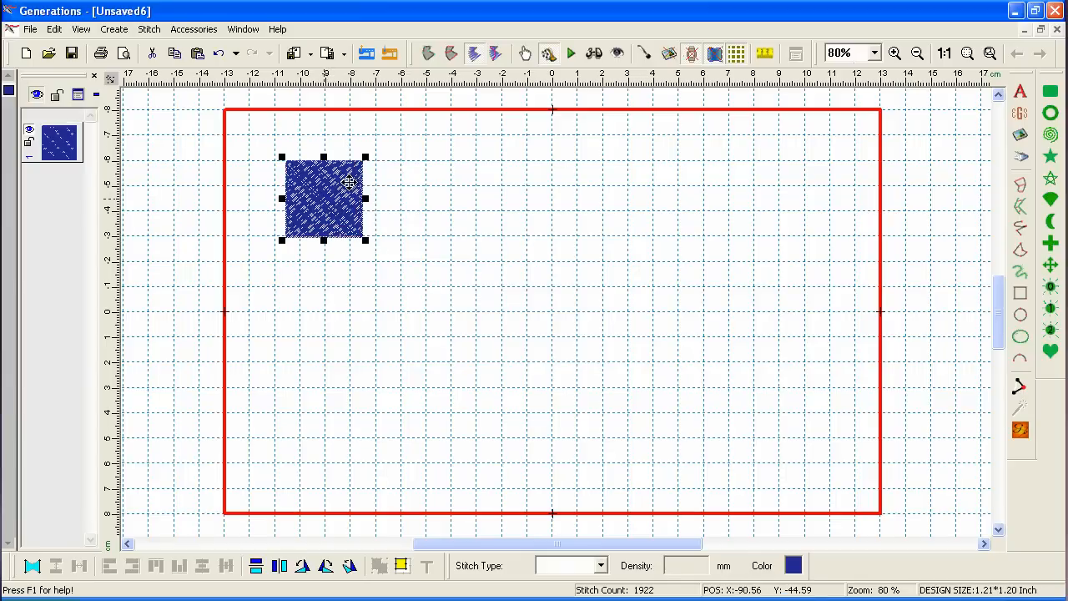
left_click_drag(349, 182, 356, 181)
left_click(428, 258)
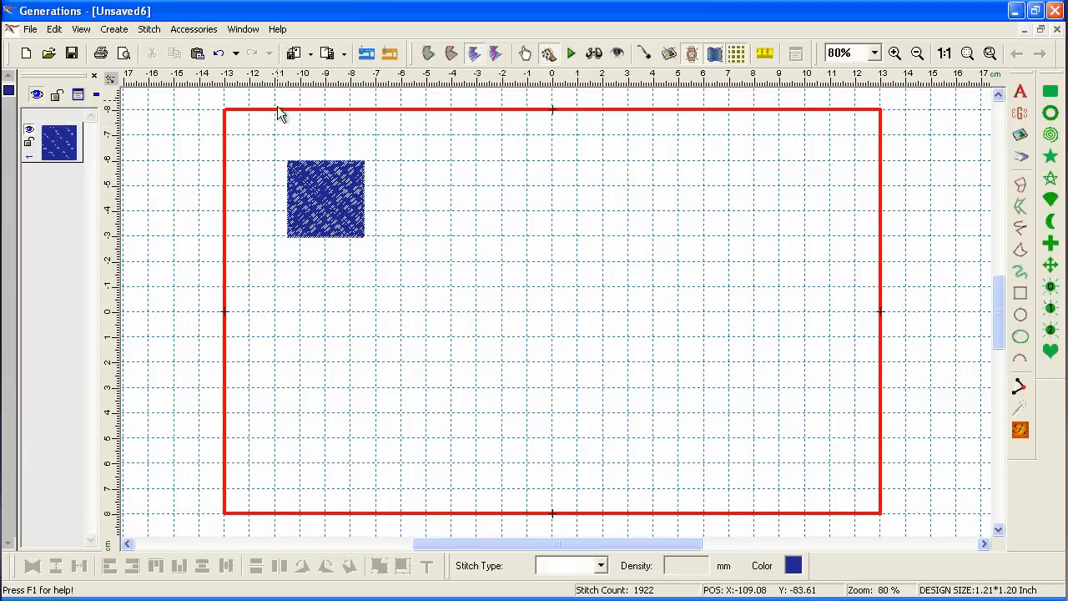
Move the square's stitch entry point to its upper-left corner and regenerate the stitches.
left_click(308, 194)
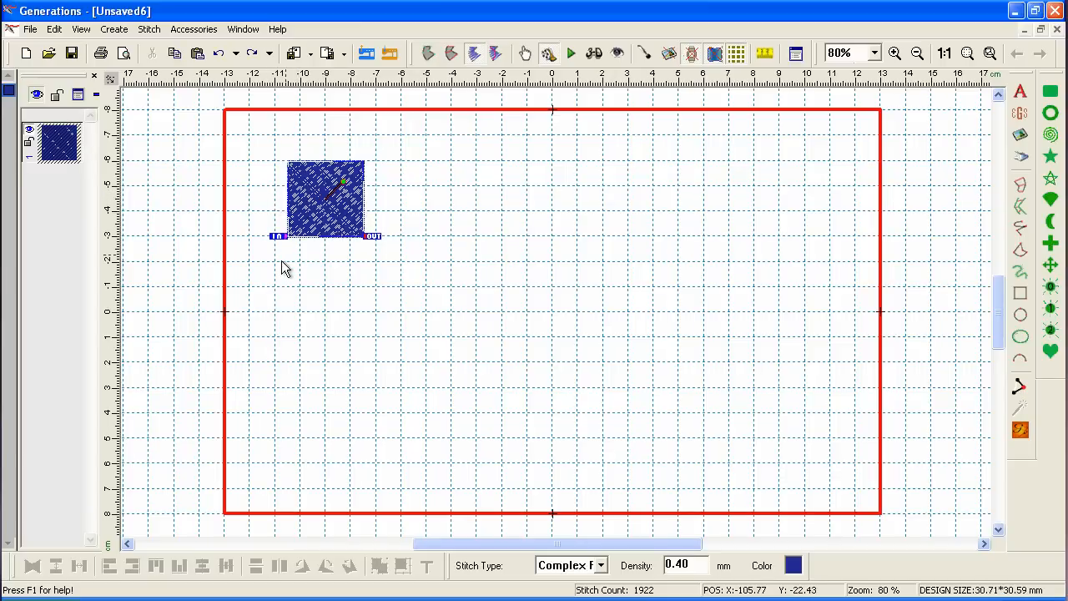
left_click_drag(277, 236, 284, 163)
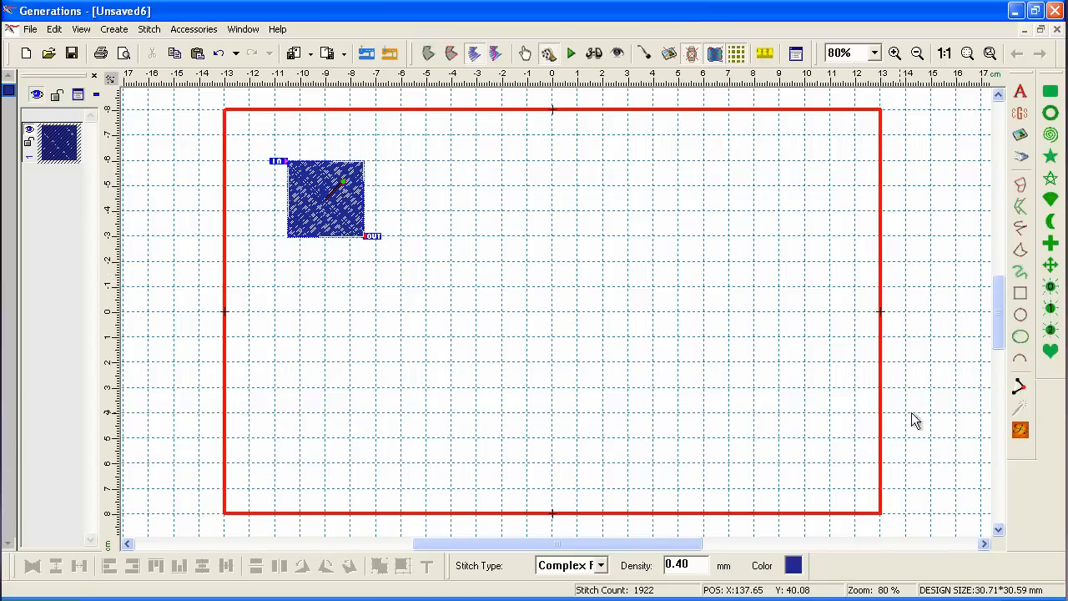
left_click(1019, 430)
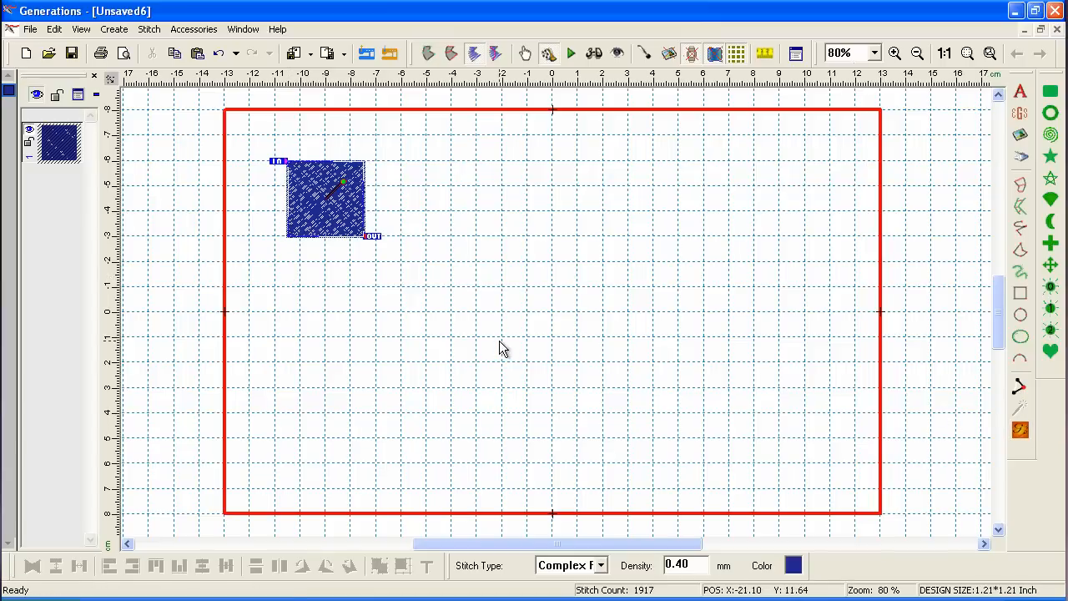
left_click(501, 348)
Copy the square and paste six duplicates on top of it.
left_click(323, 218)
left_click(321, 212)
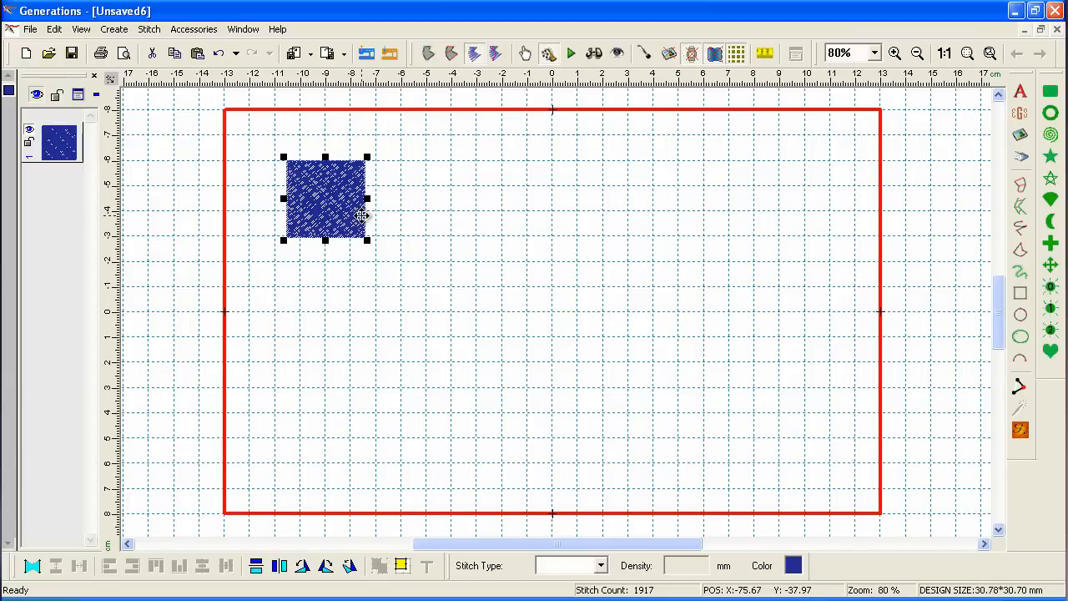
key("ctrl+v")
key("ctrl+v")
key("ctrl+v")
key("ctrl+v")
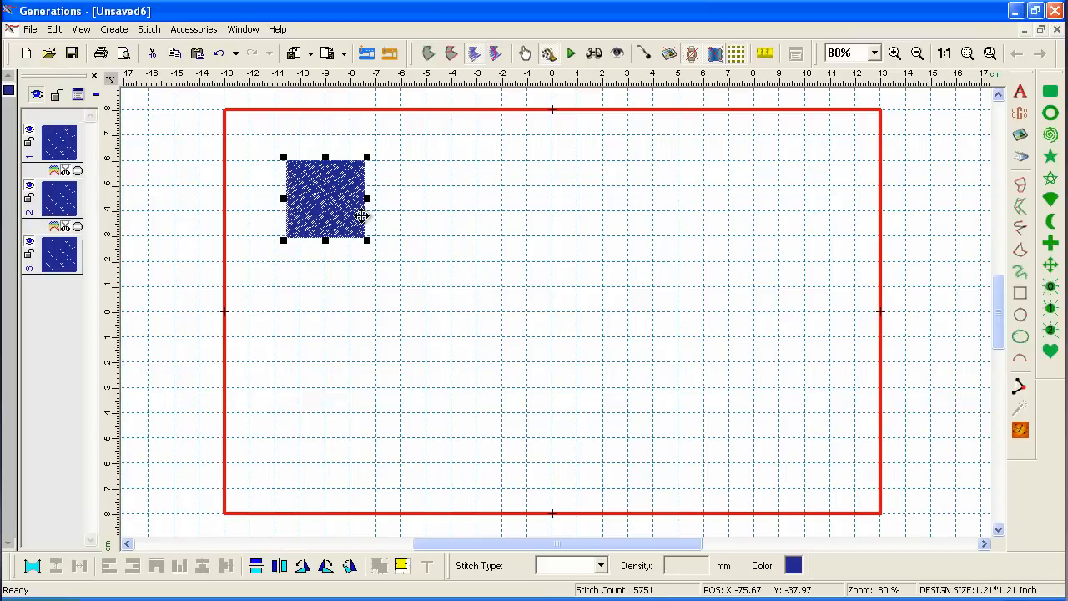
key("ctrl+v")
key("ctrl+v")
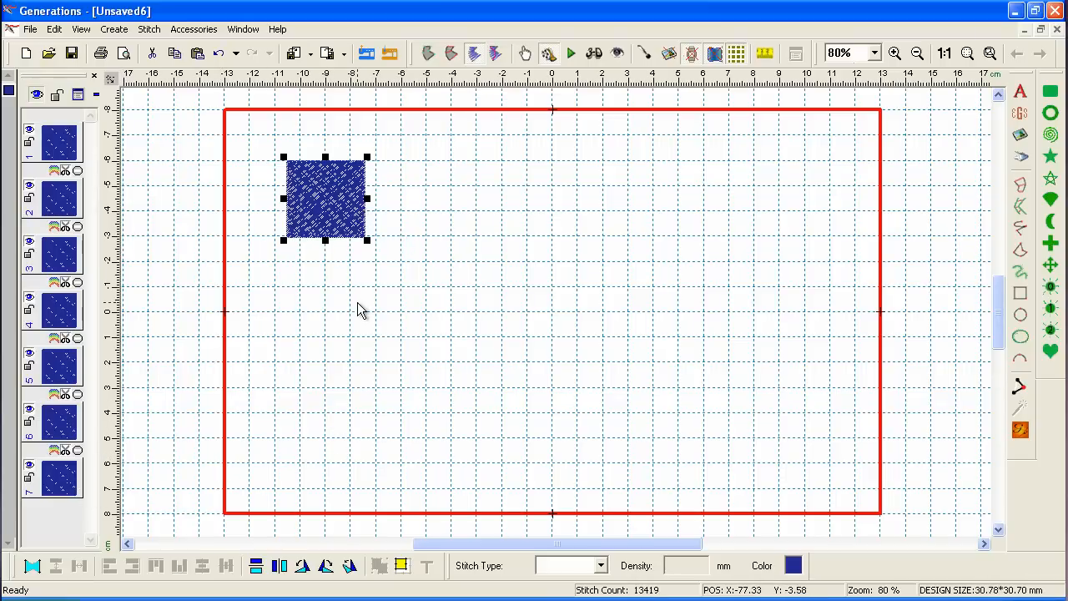
Move one of the stacked squares horizontally to the right end of the row, about 1 cm inside the hoop edge.
left_click(60, 489)
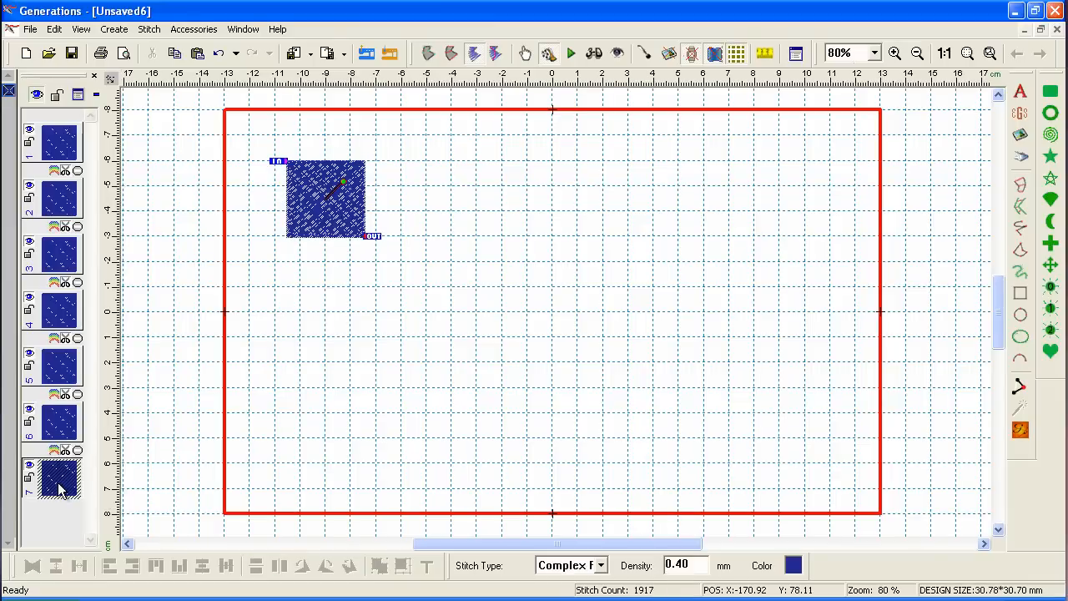
left_click(320, 409)
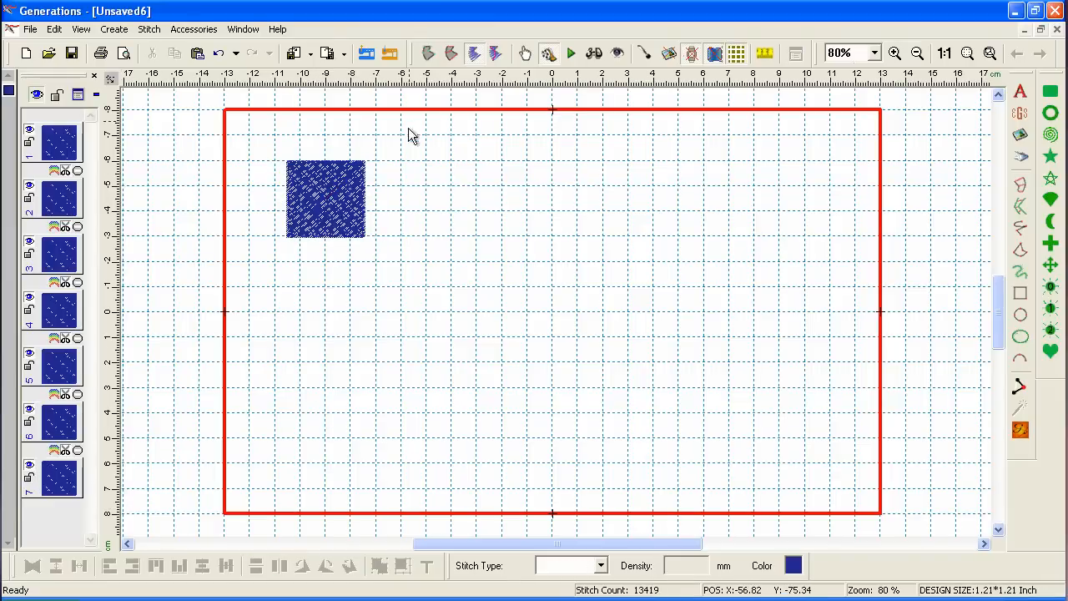
left_click(341, 202)
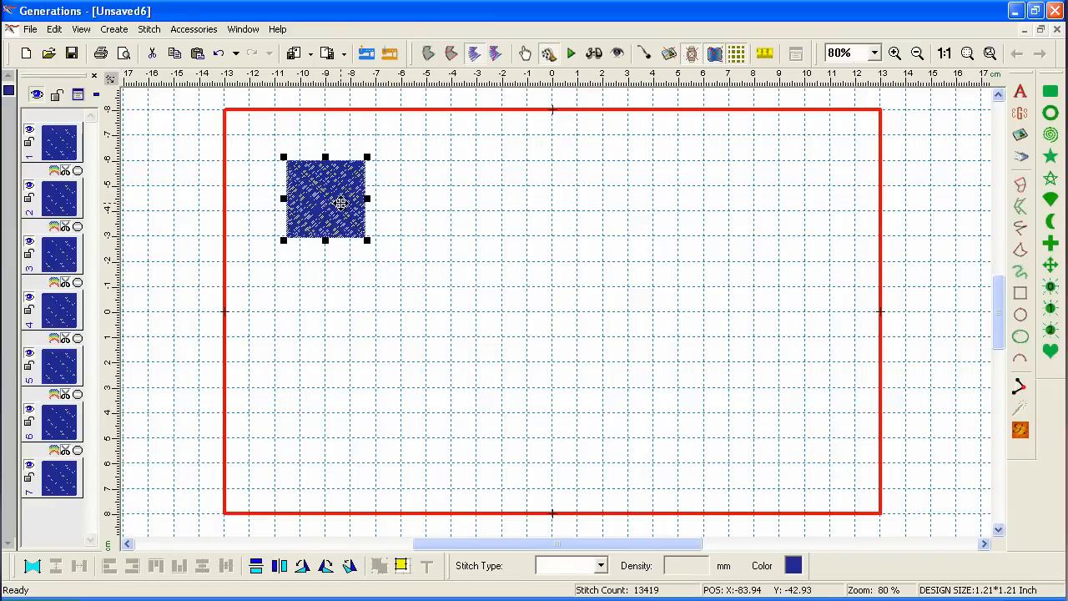
left_click_drag(340, 203, 839, 209)
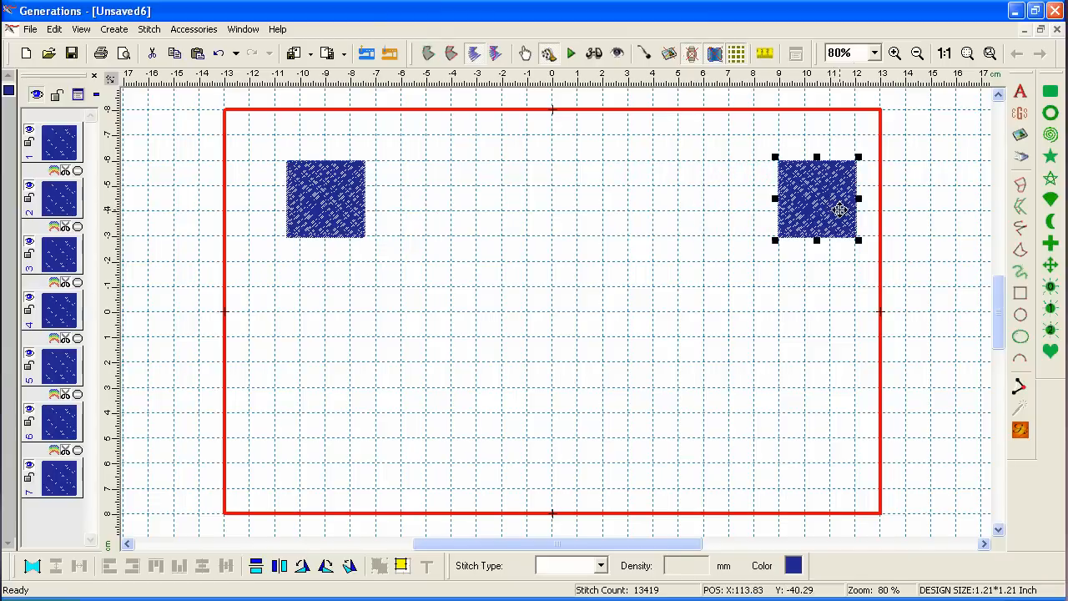
left_click(908, 144)
Select all seven squares and space them evenly across the row.
left_click_drag(906, 137, 259, 286)
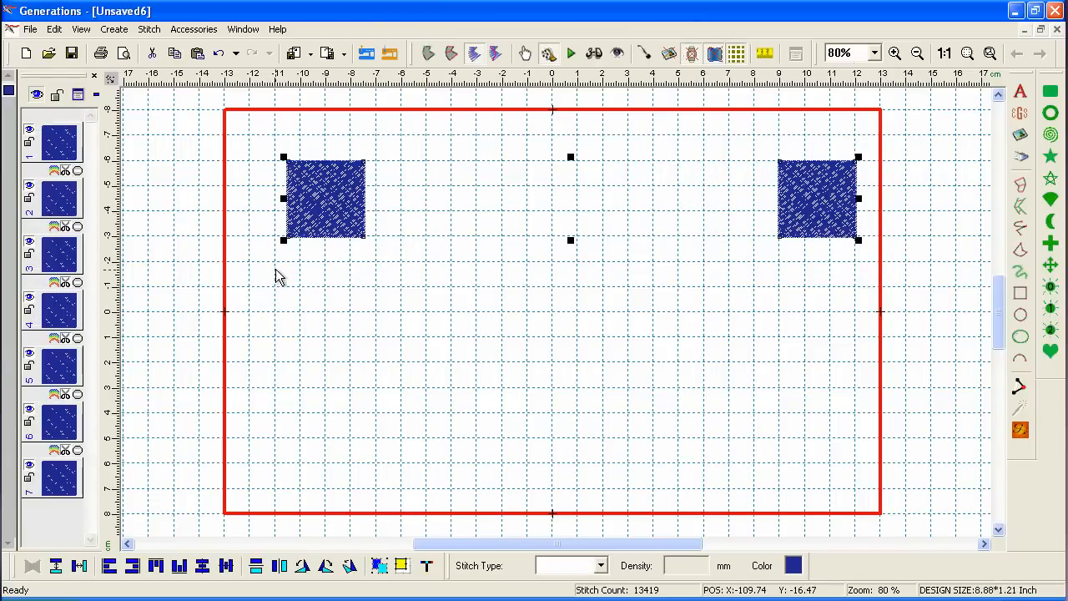
left_click(80, 567)
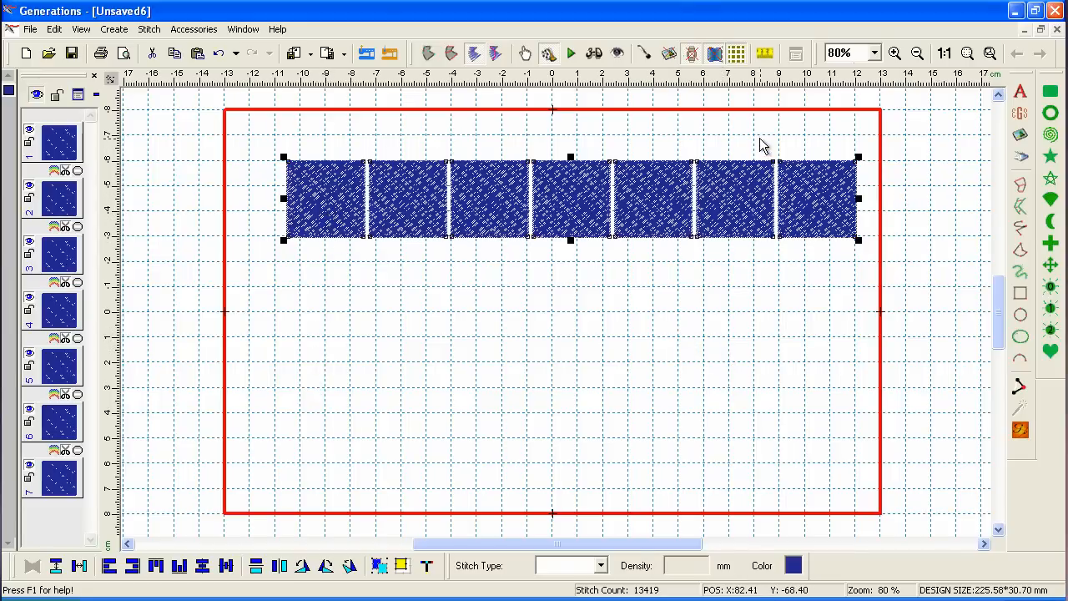
left_click(944, 186)
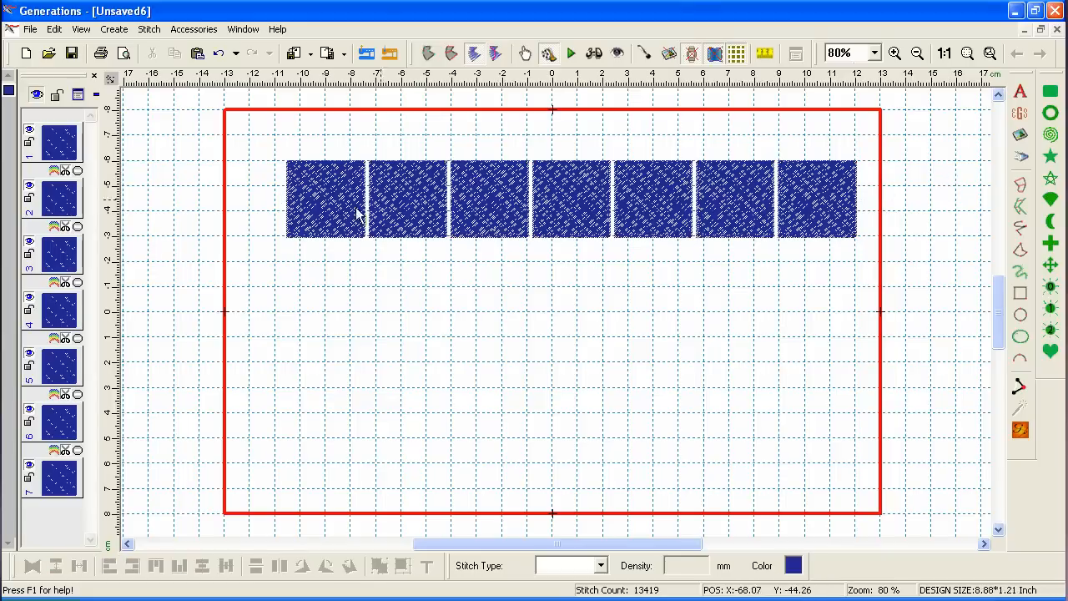
Examine the stitching sequence of the row by selecting objects 1 to 7 one after another.
left_click(55, 147)
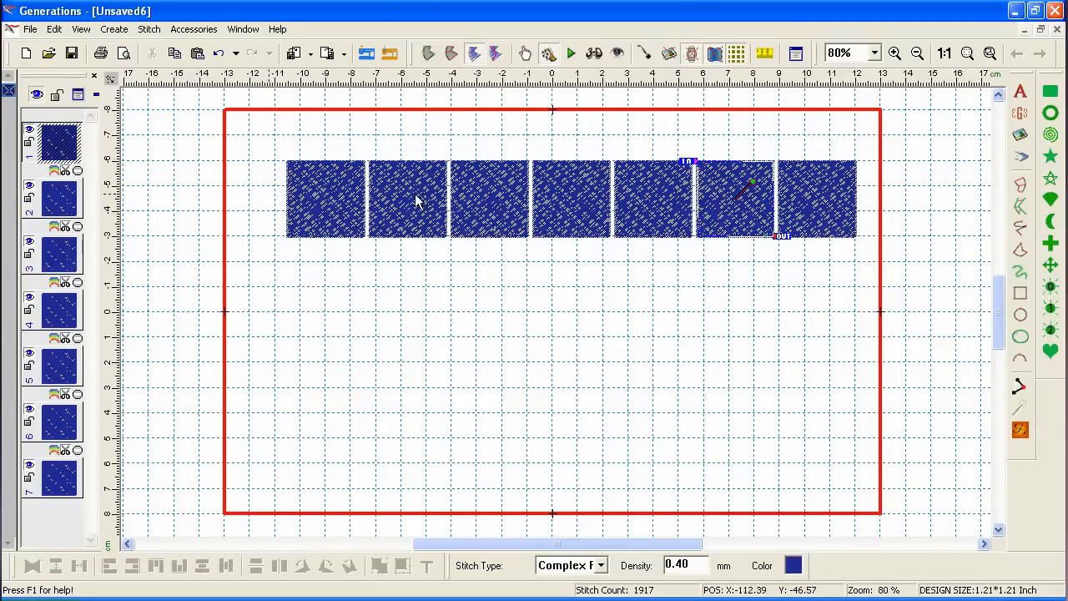
left_click(49, 205)
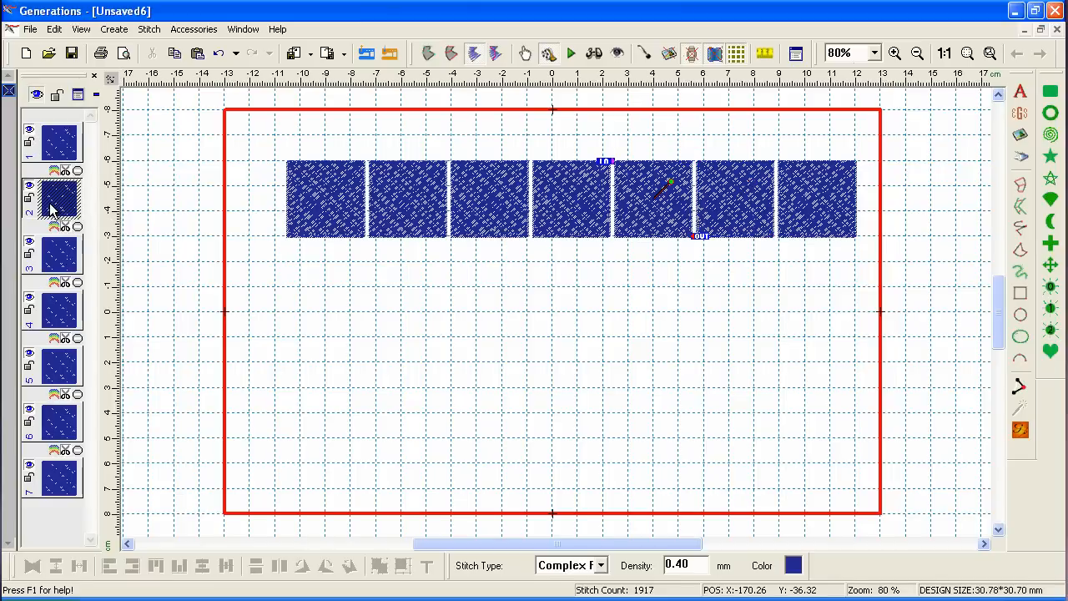
left_click(62, 264)
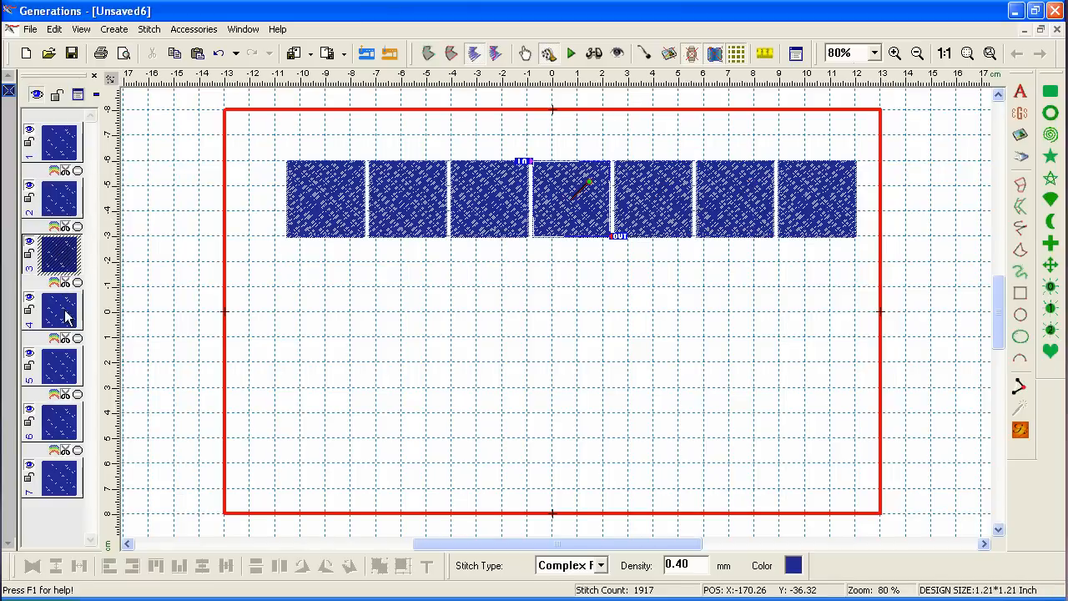
left_click(66, 313)
left_click(70, 363)
left_click(64, 441)
left_click(62, 477)
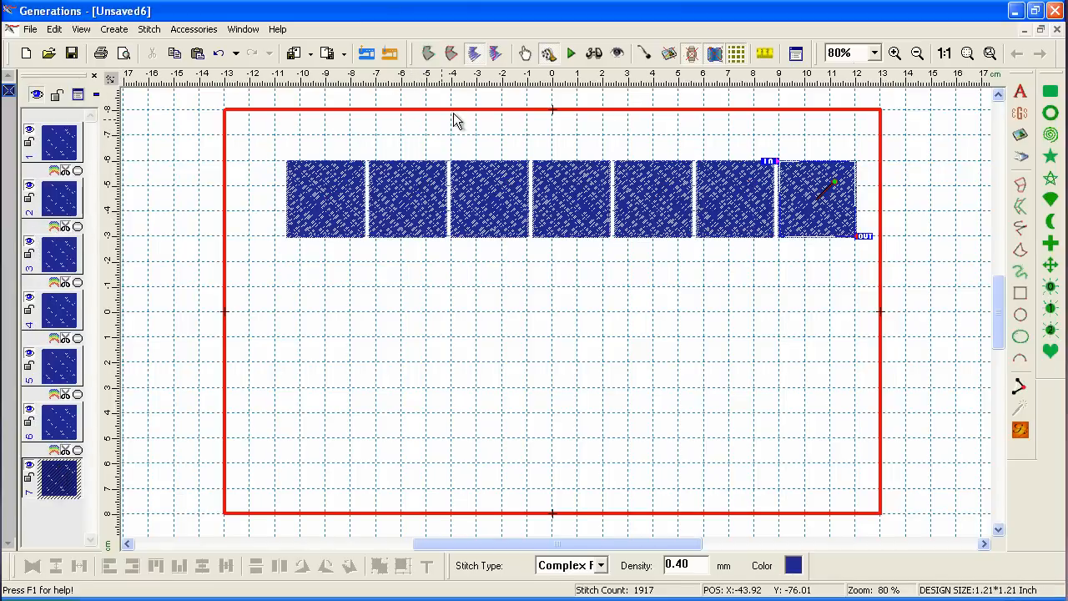
Set the stitching order of the seven squares from left to right as 1 to 7, and regenerate the stitches.
left_click(200, 29)
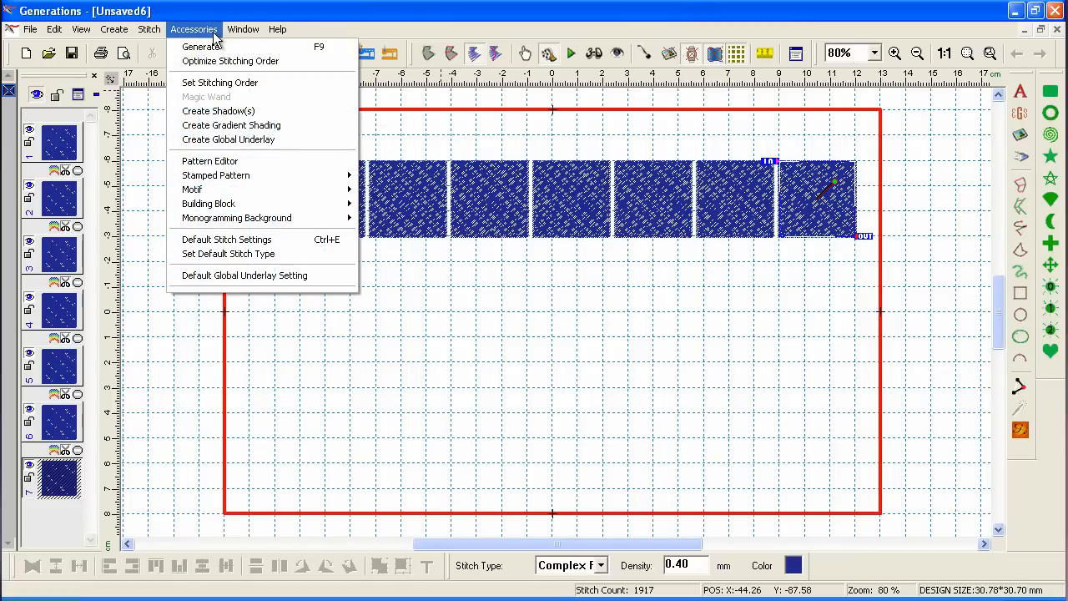
left_click(223, 83)
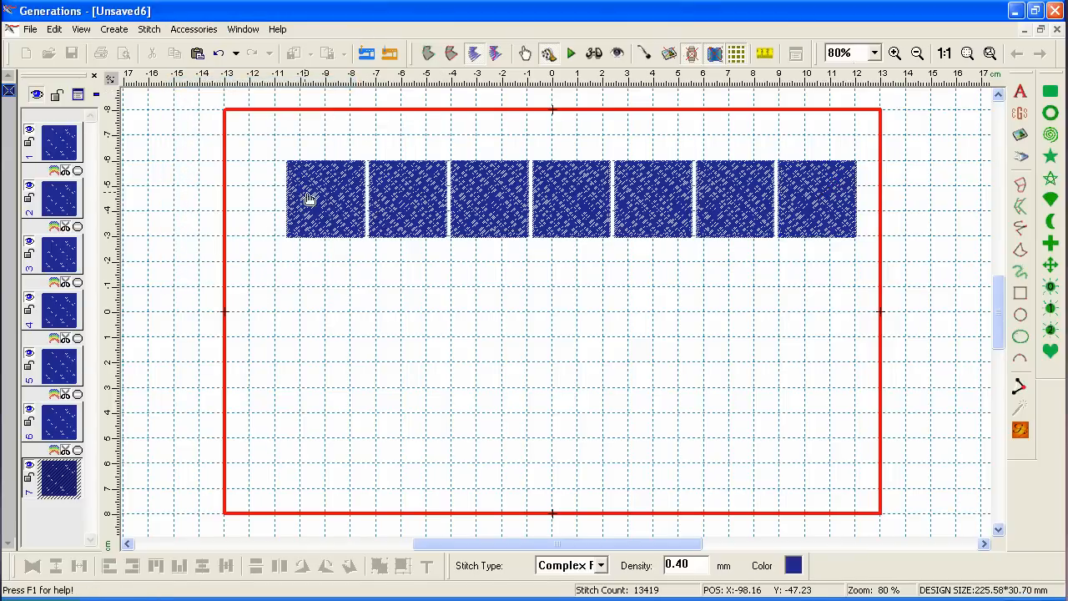
left_click(345, 206)
left_click(424, 206)
left_click(506, 208)
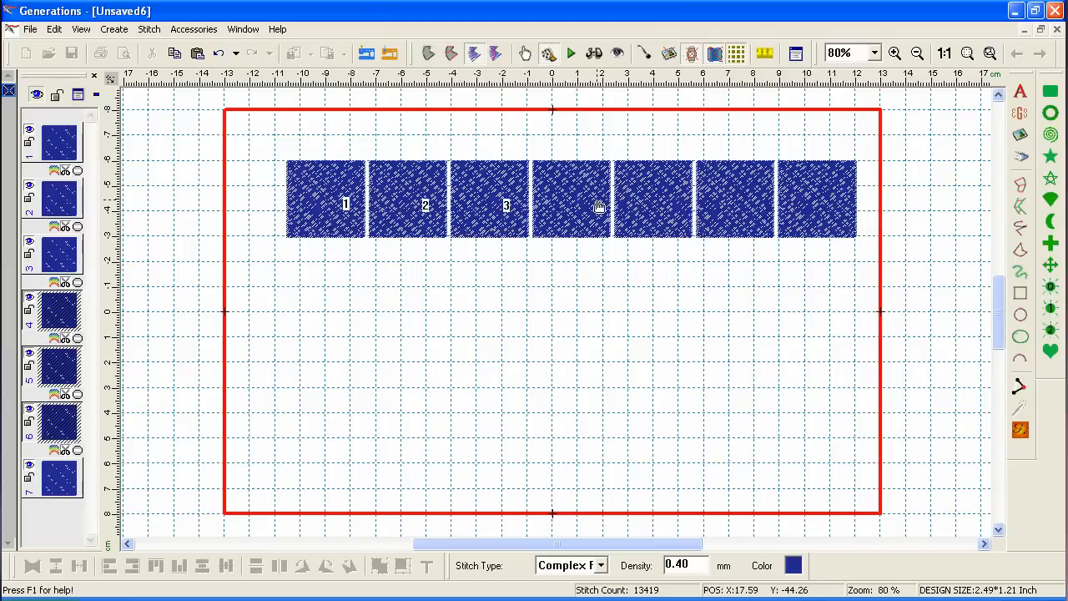
left_click(596, 208)
left_click(639, 208)
left_click(725, 209)
left_click(798, 211)
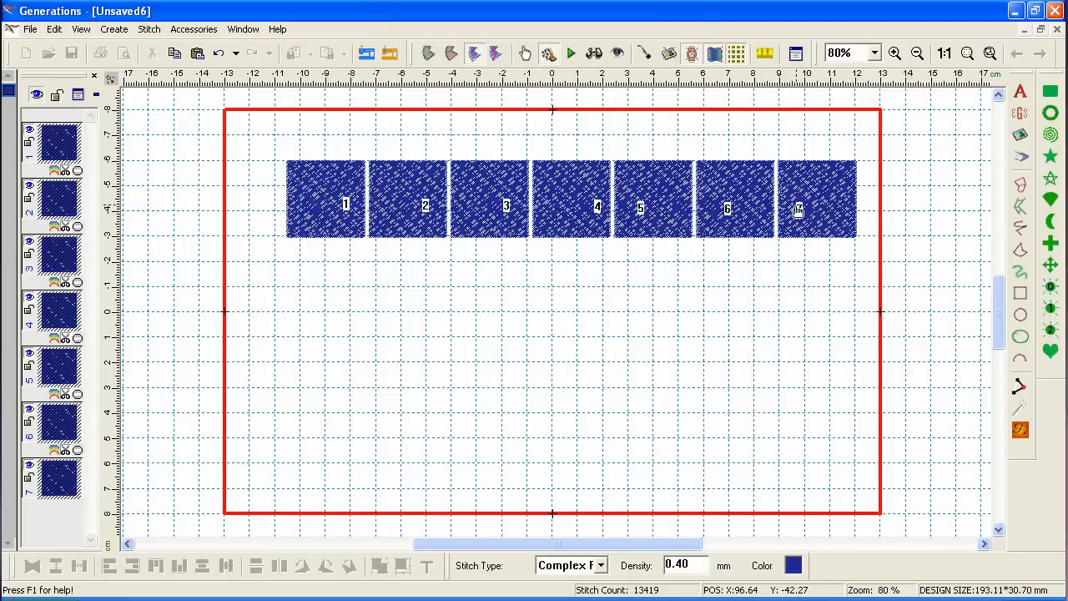
left_click(1020, 430)
left_click(498, 334)
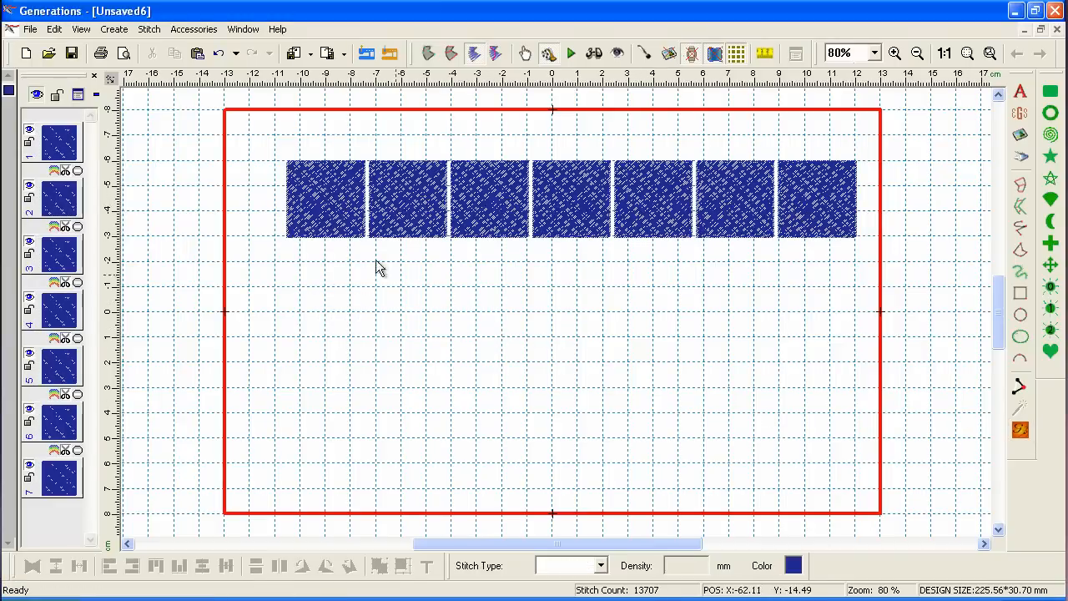
Move square 1's exit point to its lower right corner and square 2's entry point to its lower left corner.
left_click(304, 224)
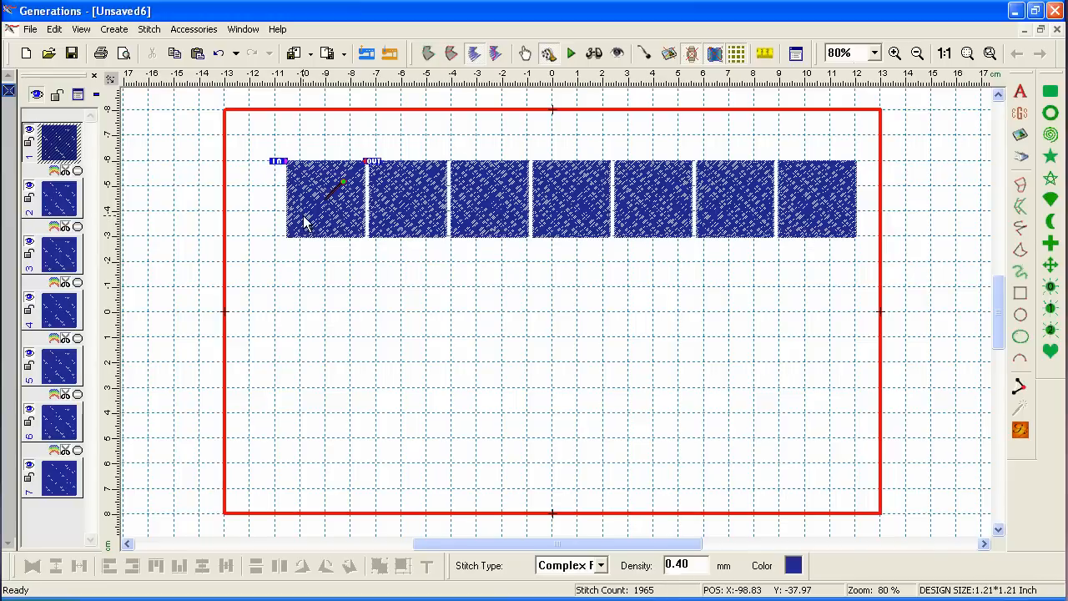
left_click_drag(371, 161, 365, 241)
left_click(382, 209)
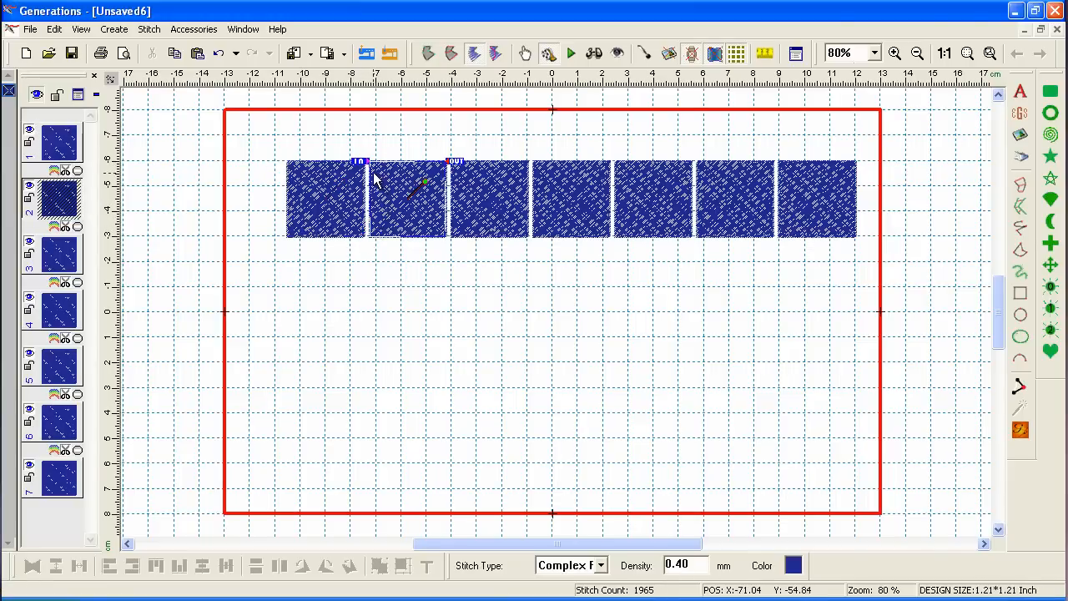
mouse_move(354, 162)
left_mouse_down()
mouse_move(370, 209)
mouse_move(369, 242)
mouse_move(361, 238)
left_mouse_up()
Move square 3's exit point to its lower right corner and square 4's entry point to its lower left corner.
left_click(465, 212)
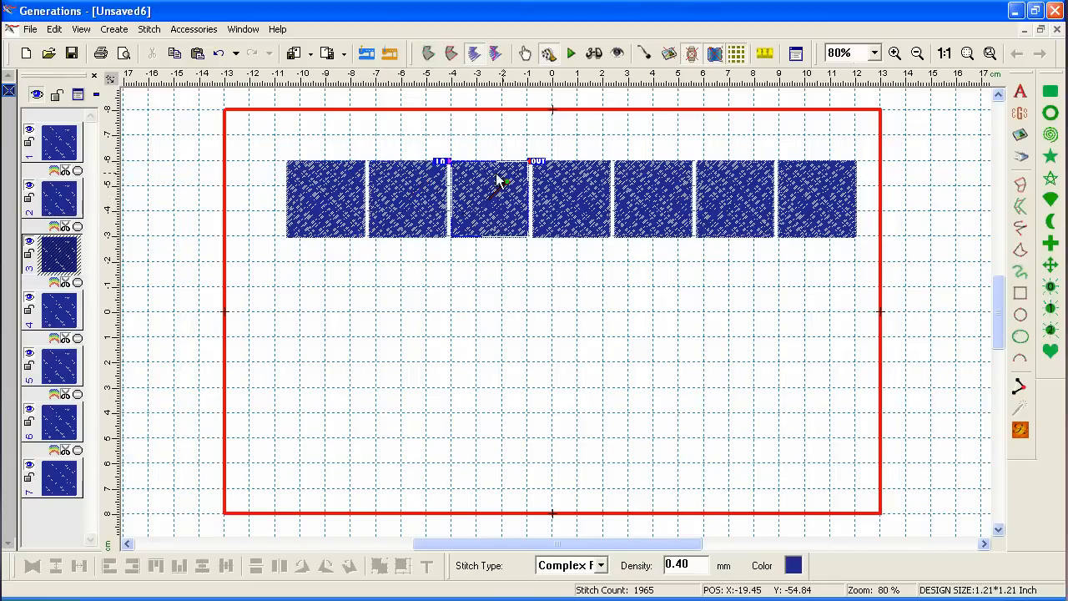
left_click_drag(534, 162, 534, 242)
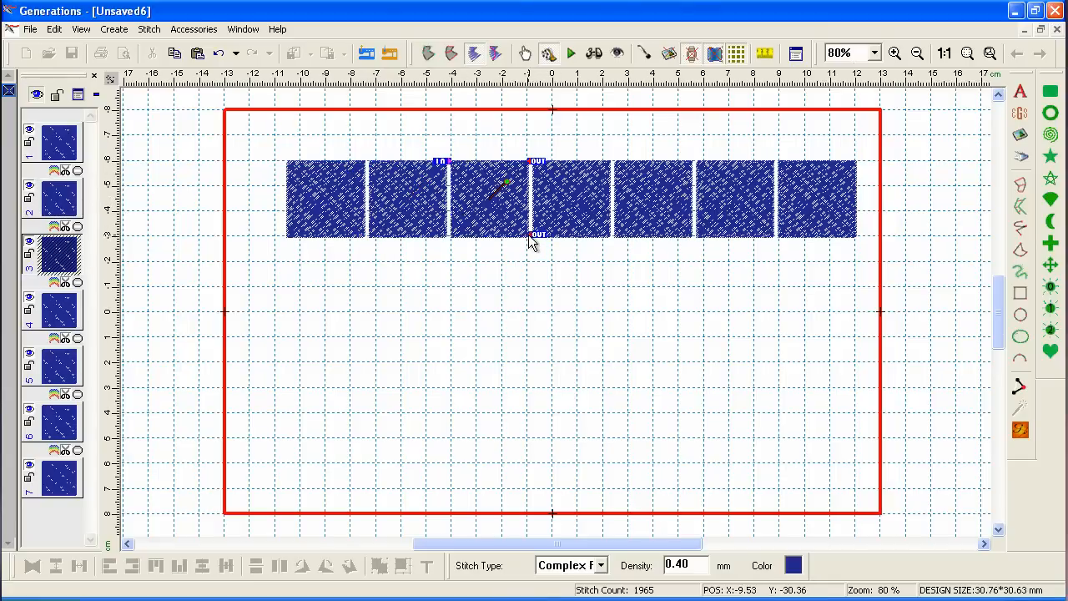
left_click(561, 171)
left_click_drag(526, 161, 537, 239)
Move square 5's exit point to its lower right corner and square 6's entry point to its lower left, and regenerate the stitches.
left_click(657, 221)
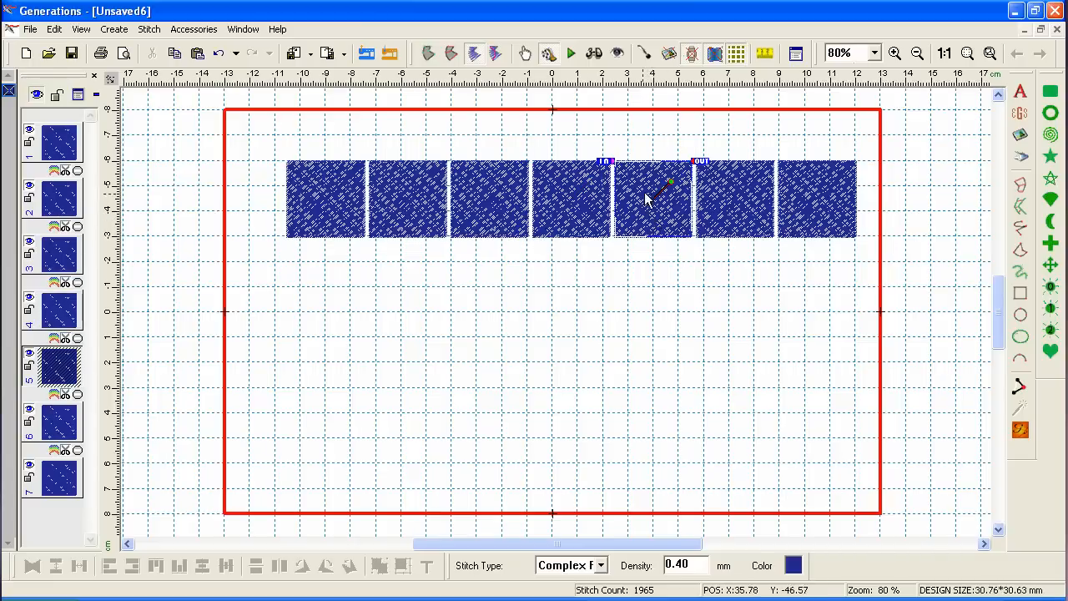
left_click_drag(700, 162, 697, 238)
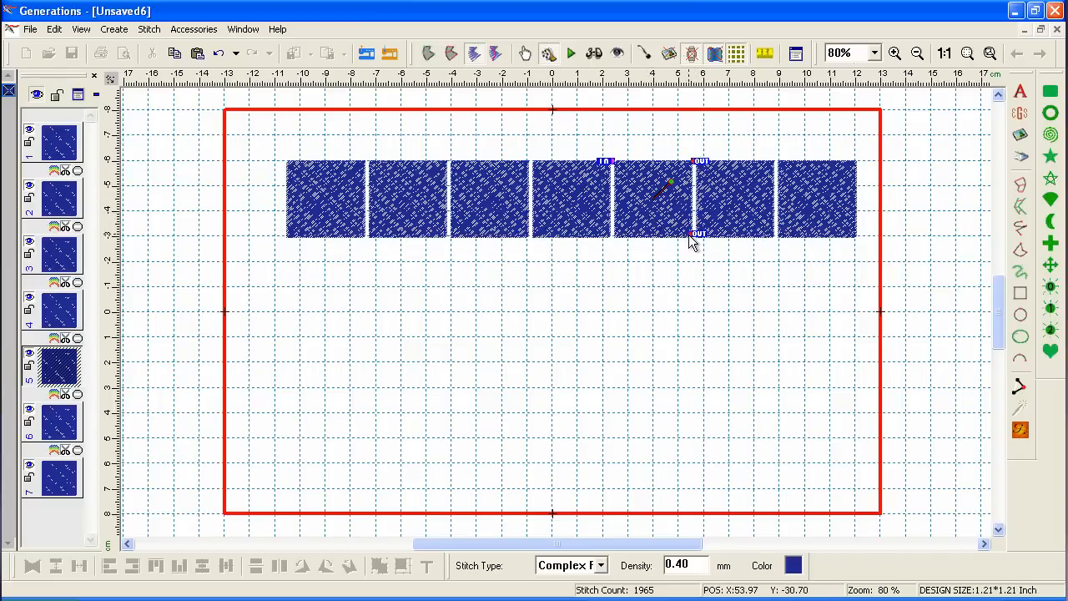
left_click(731, 219)
mouse_move(694, 213)
left_mouse_down()
mouse_move(698, 241)
mouse_move(720, 236)
left_mouse_up()
left_click(790, 228)
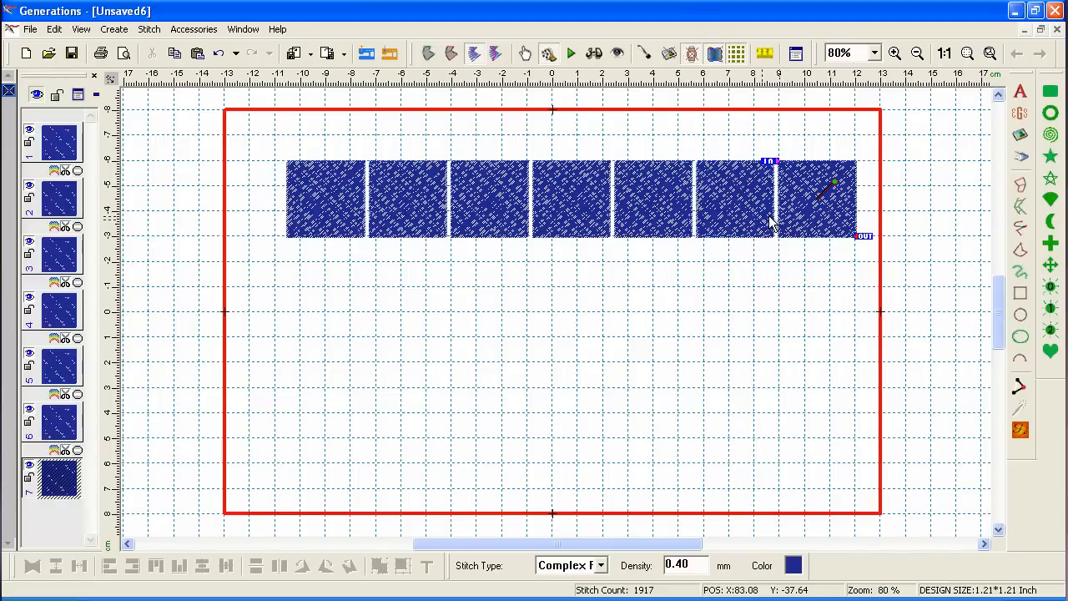
left_click(955, 314)
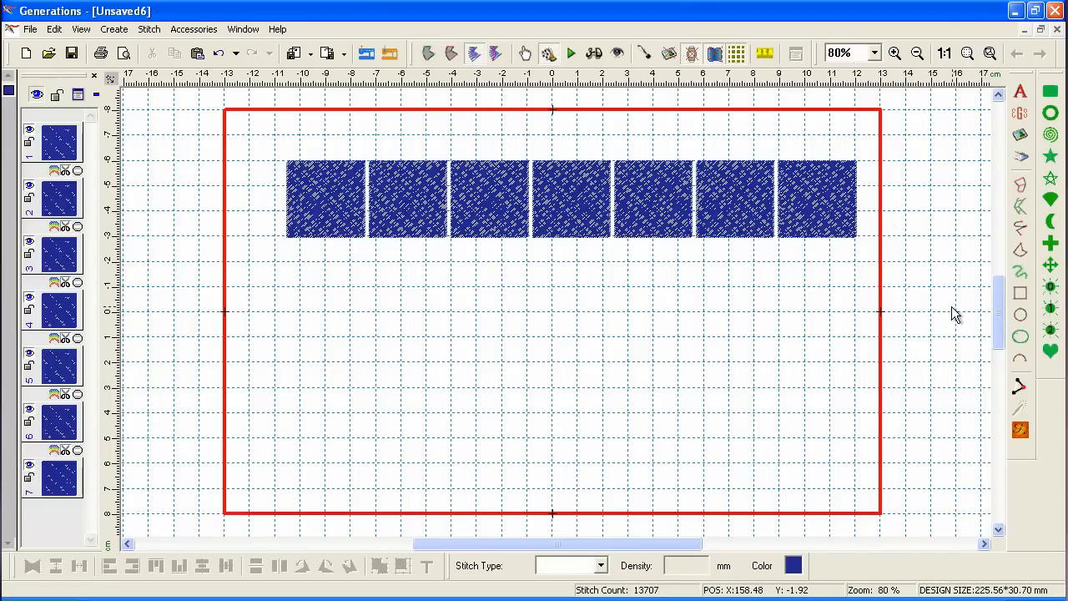
left_click(1020, 429)
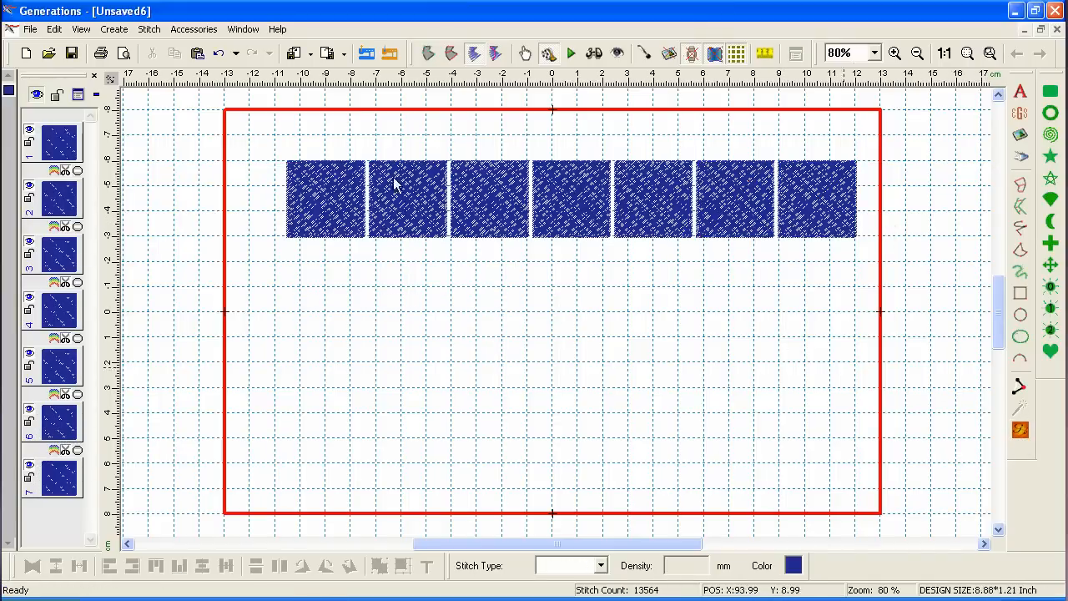
Examine the entry and exit points of squares 1 to 7 one after another.
left_click(297, 202)
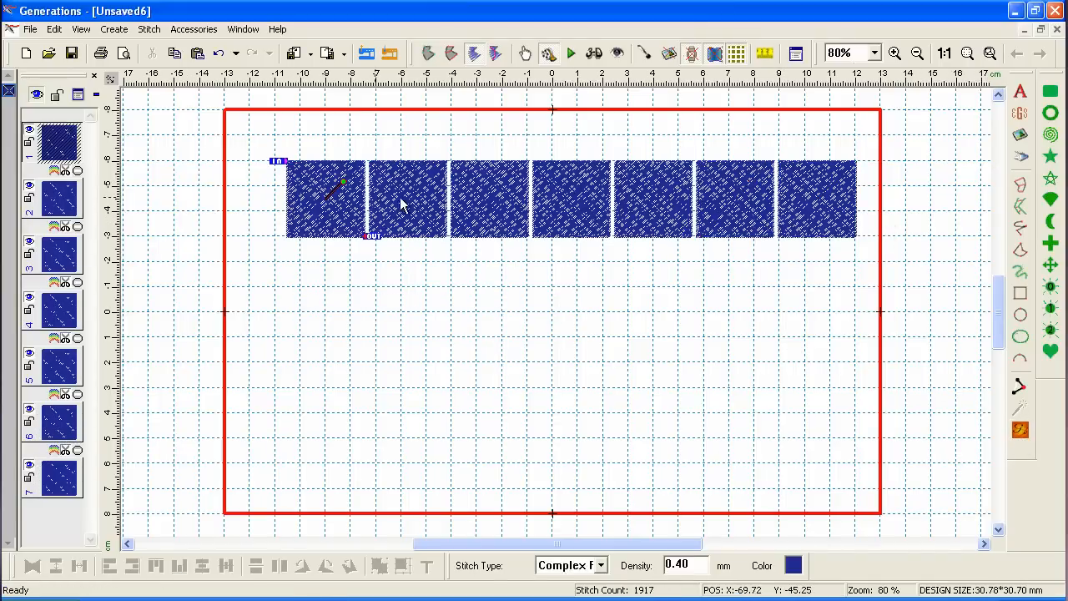
left_click(401, 203)
left_click(484, 204)
left_click(575, 201)
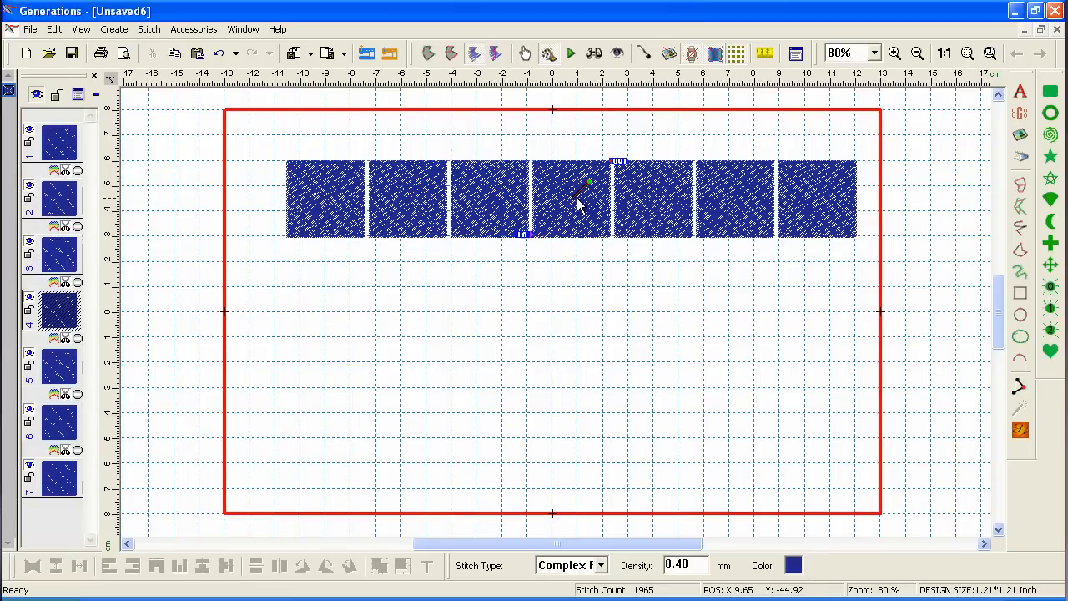
left_click(635, 203)
left_click(735, 209)
left_click(833, 206)
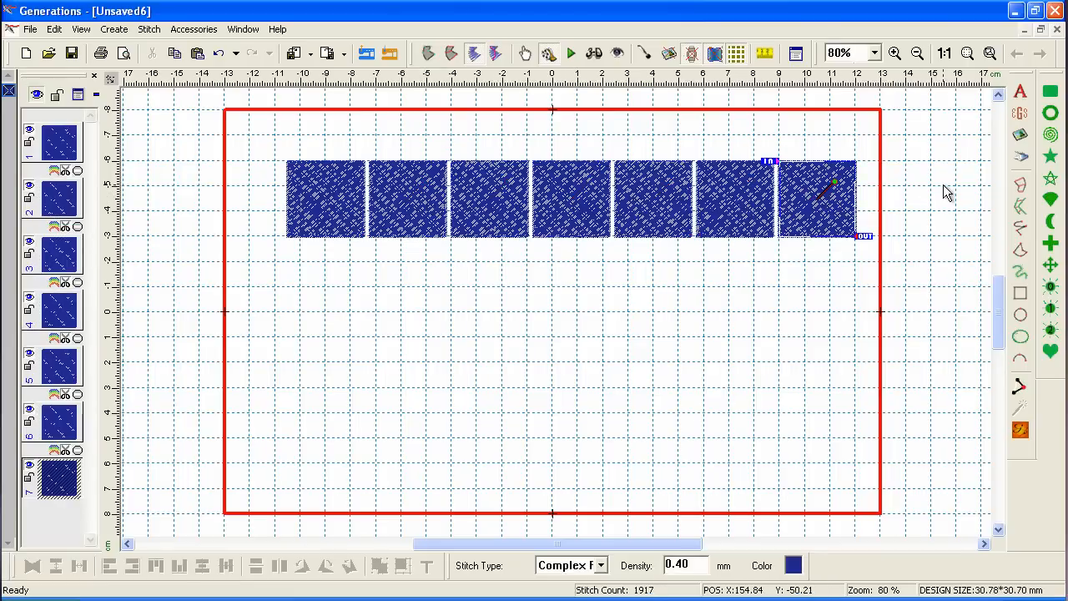
Select all seven squares of the row and group them.
left_click_drag(254, 144, 879, 288)
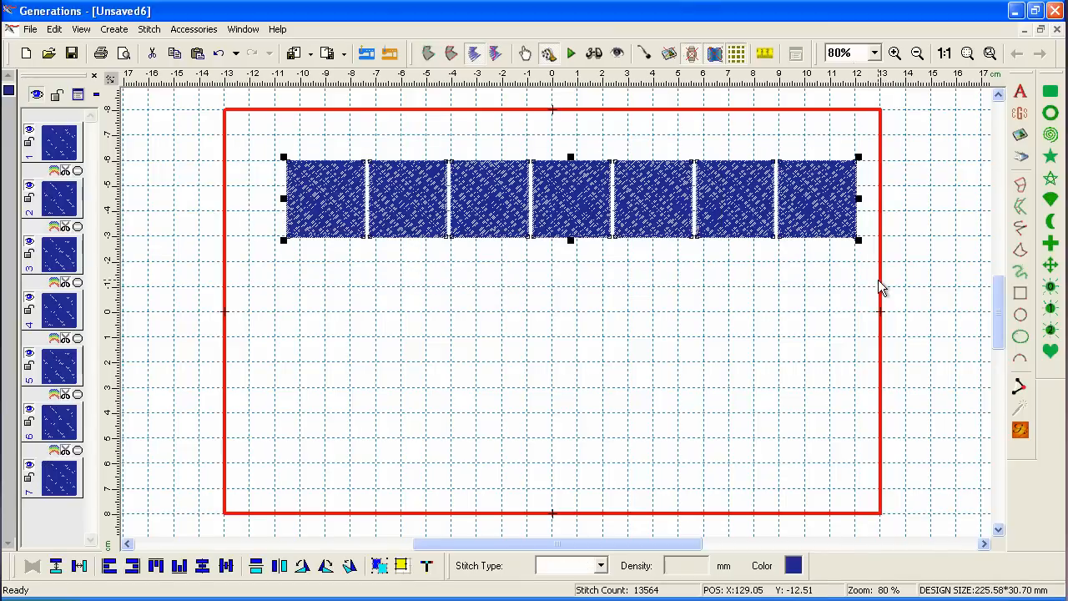
left_click(380, 565)
left_click(428, 567)
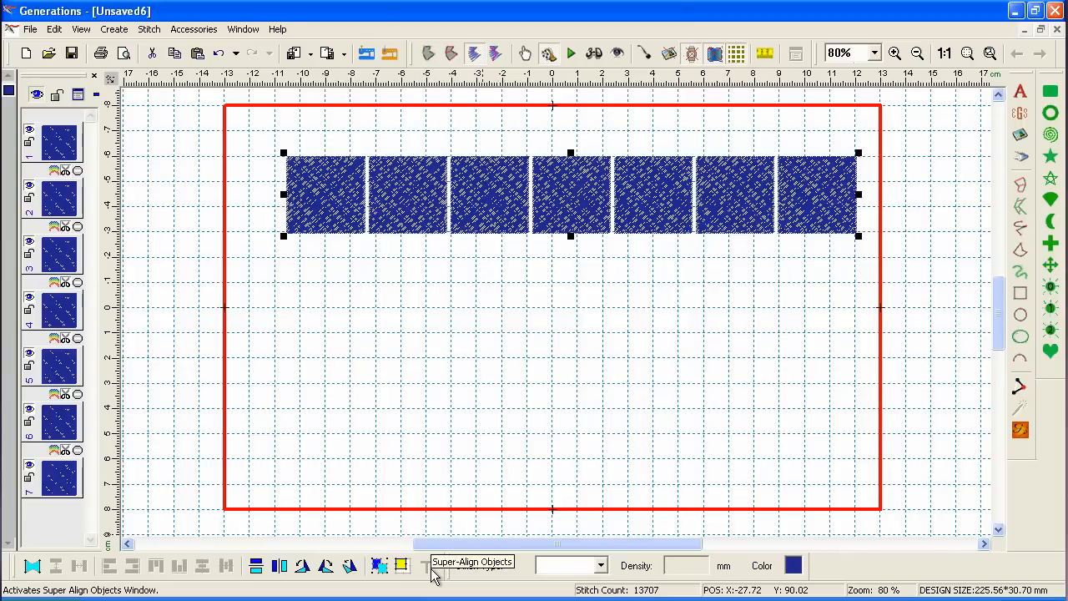
Copy the grouped row and place a duplicate straight below it, leaving a gap of about 0.5 cm.
left_click(173, 52)
left_click(198, 52)
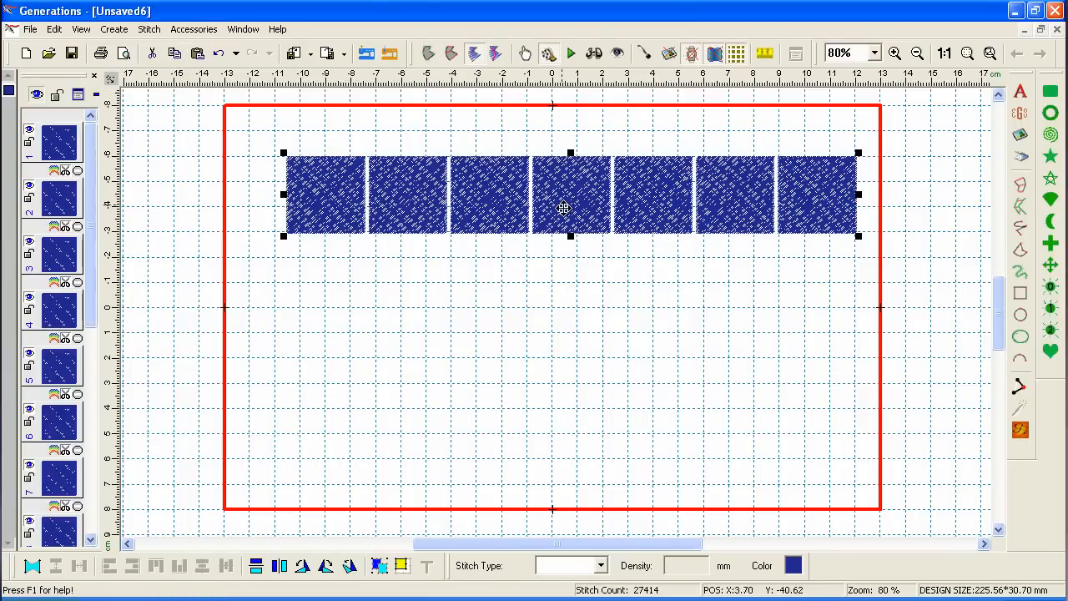
left_click_drag(563, 207, 562, 306)
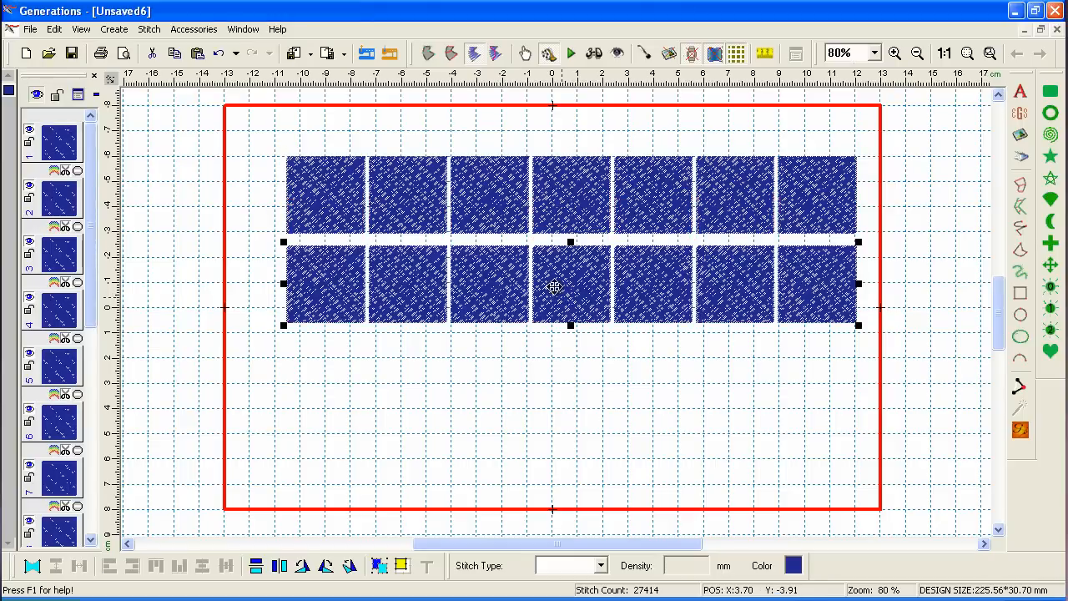
Paste two more copies of the row as the third and fourth rows, the last ending about 1 cm above the hoop's lower edge.
left_click(198, 52)
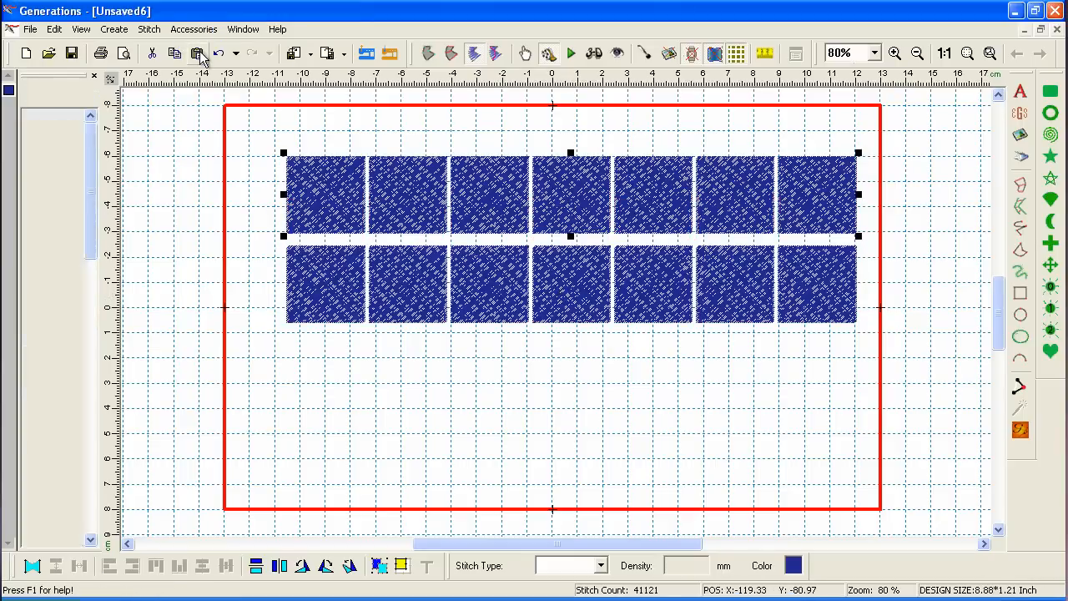
left_click_drag(480, 194, 484, 374)
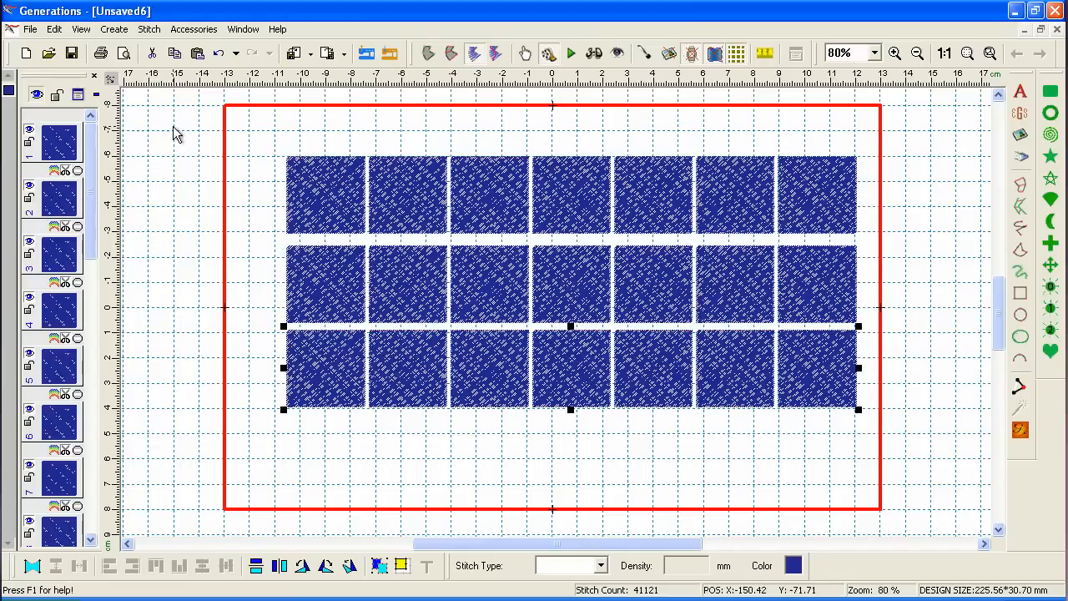
left_click(198, 52)
left_click_drag(413, 181, 414, 440)
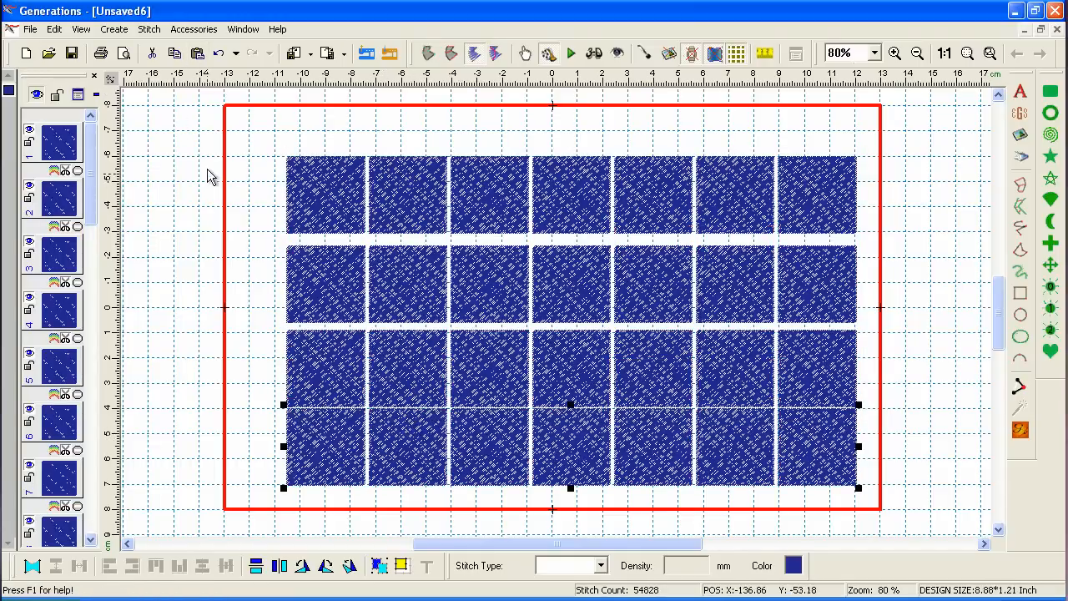
Select all four rows, space them evenly in the vertical direction, and clear the selection.
left_click_drag(263, 143, 913, 507)
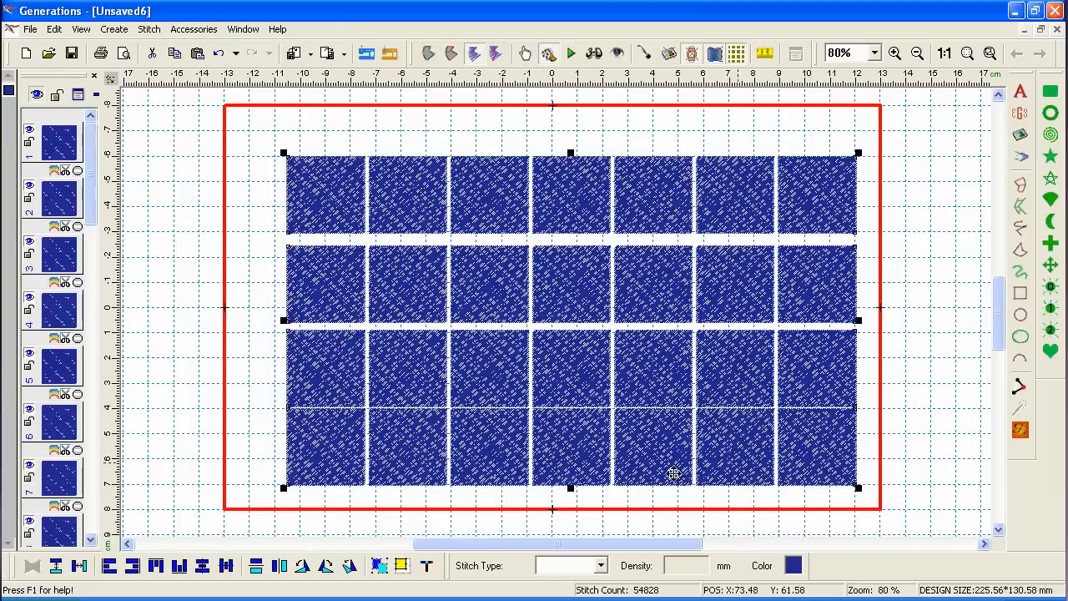
left_click(56, 566)
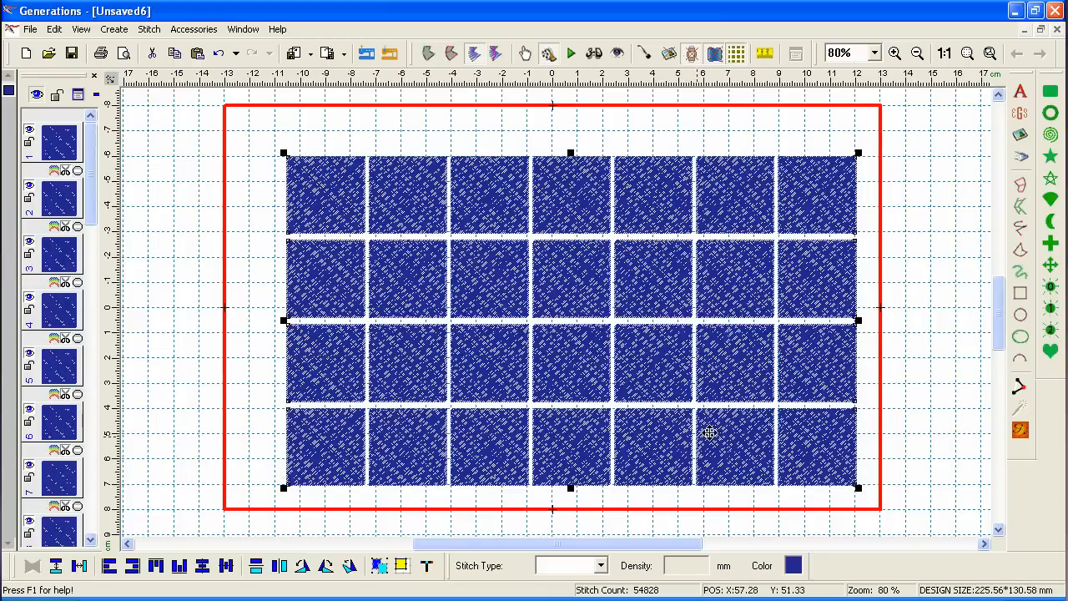
left_click(927, 433)
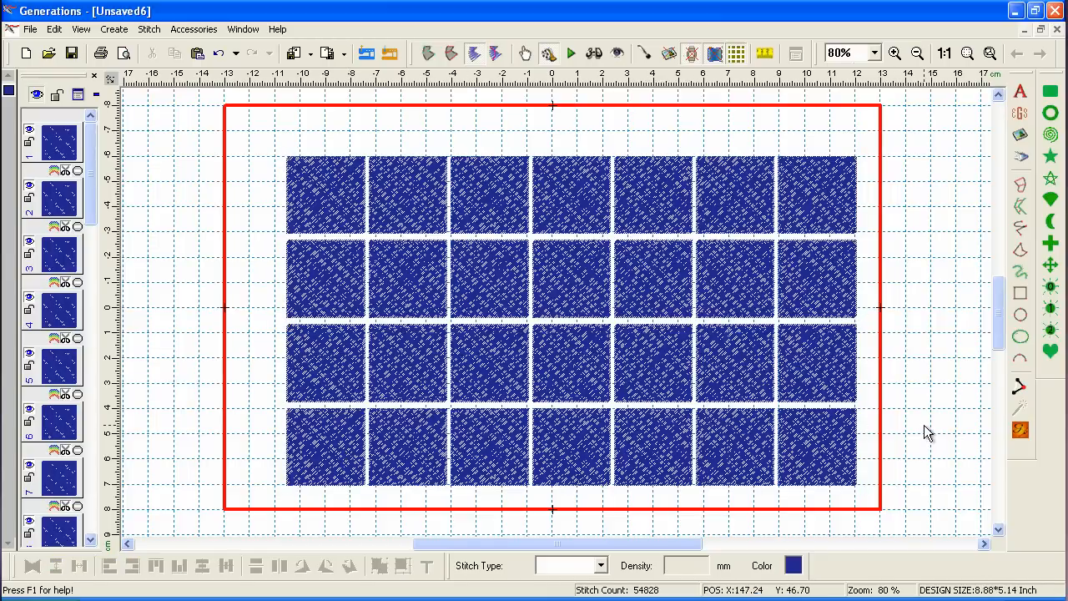
Select the second and fourth rows together and mirror them horizontally so their stitching runs from right to left.
left_click(817, 282)
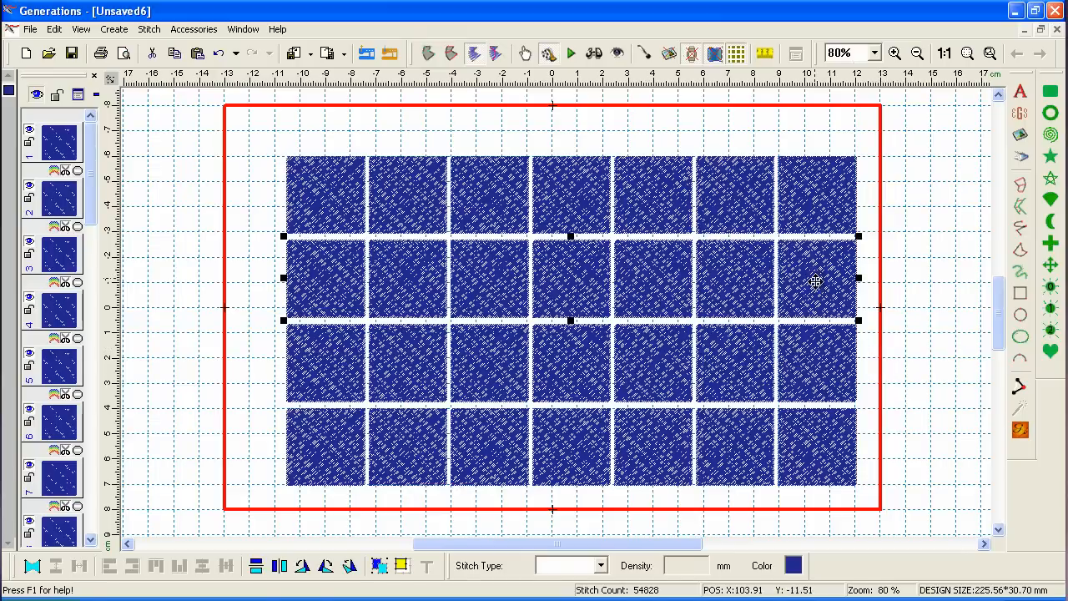
left_click(836, 427, "shift")
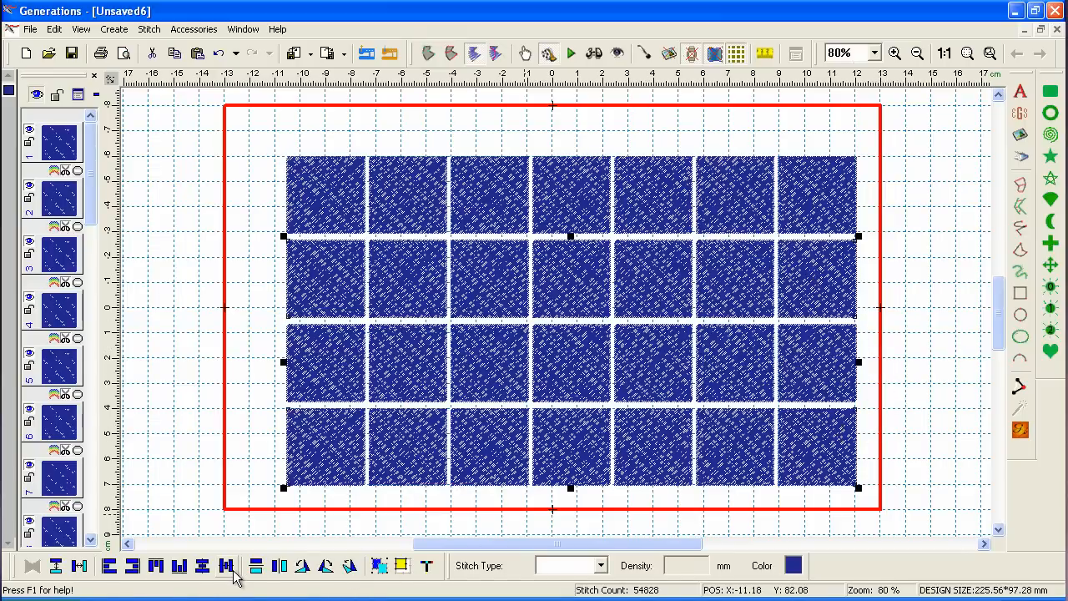
left_click(280, 566)
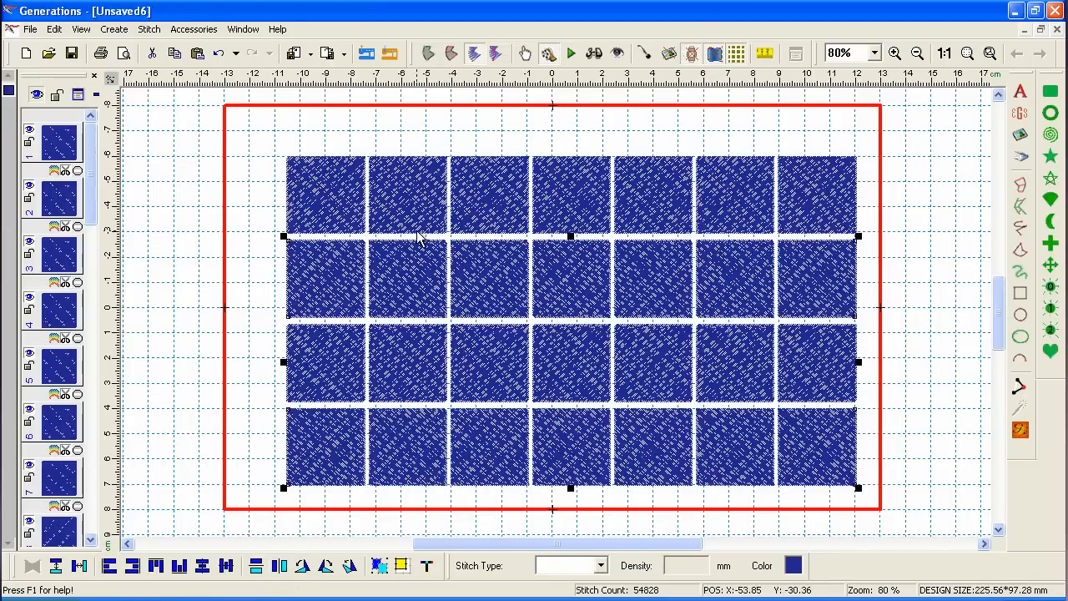
Examine the stitching sequence and entry and exit points from square 7 into the second row, through objects 8 to 11.
left_click(834, 209)
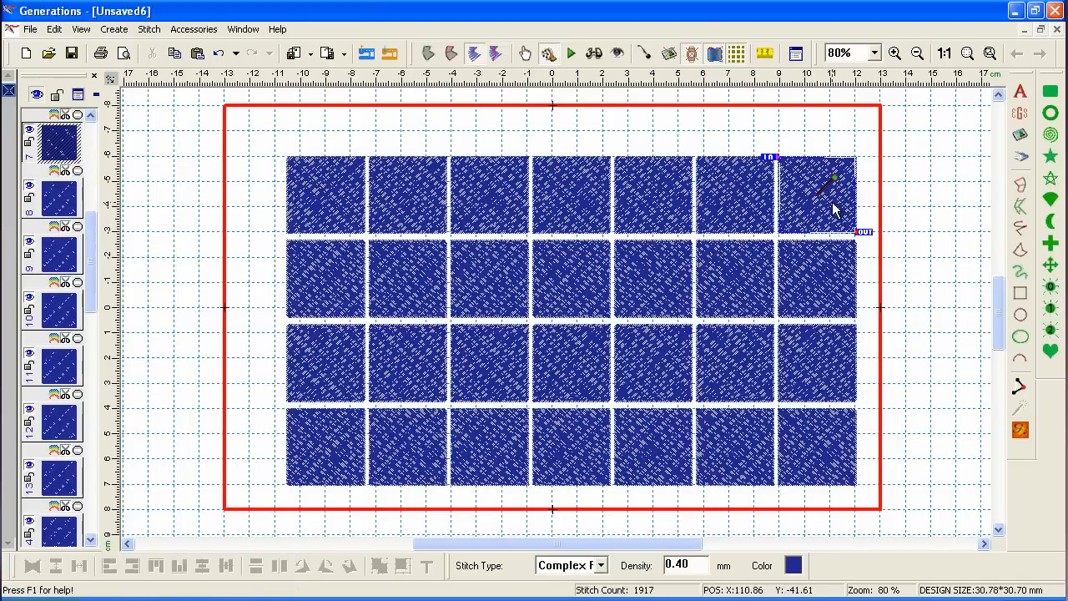
left_click(56, 207)
left_click(60, 264)
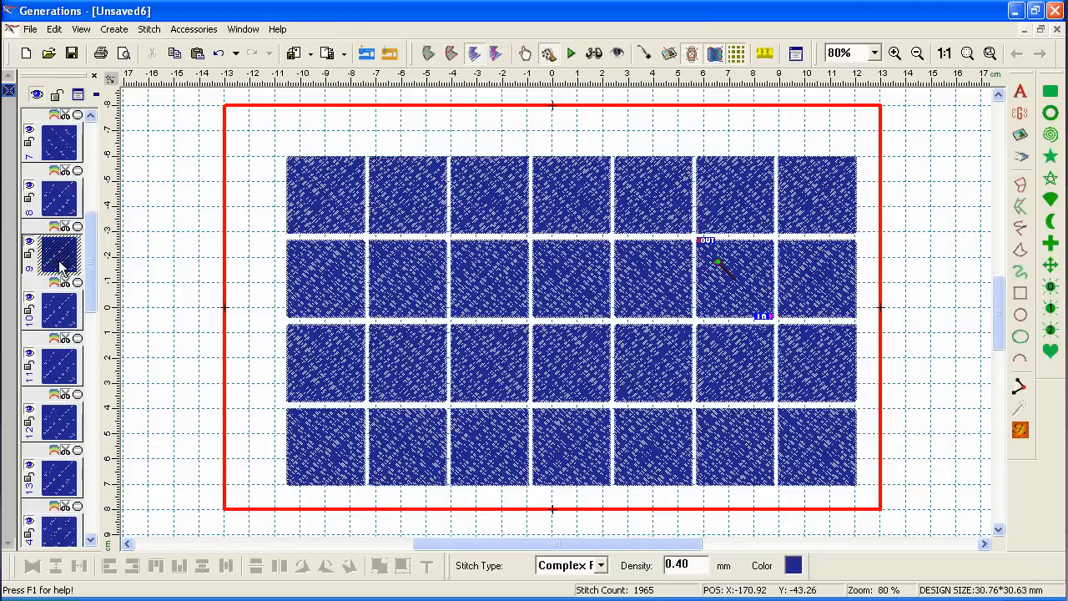
left_click(63, 309)
left_click(58, 366)
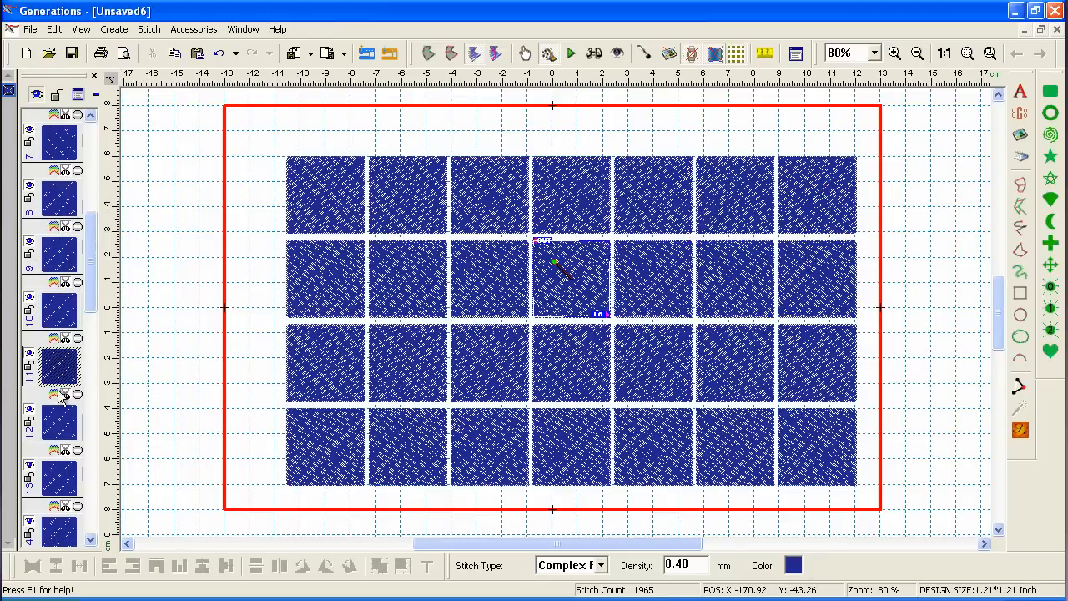
left_click(60, 397)
left_click(555, 419)
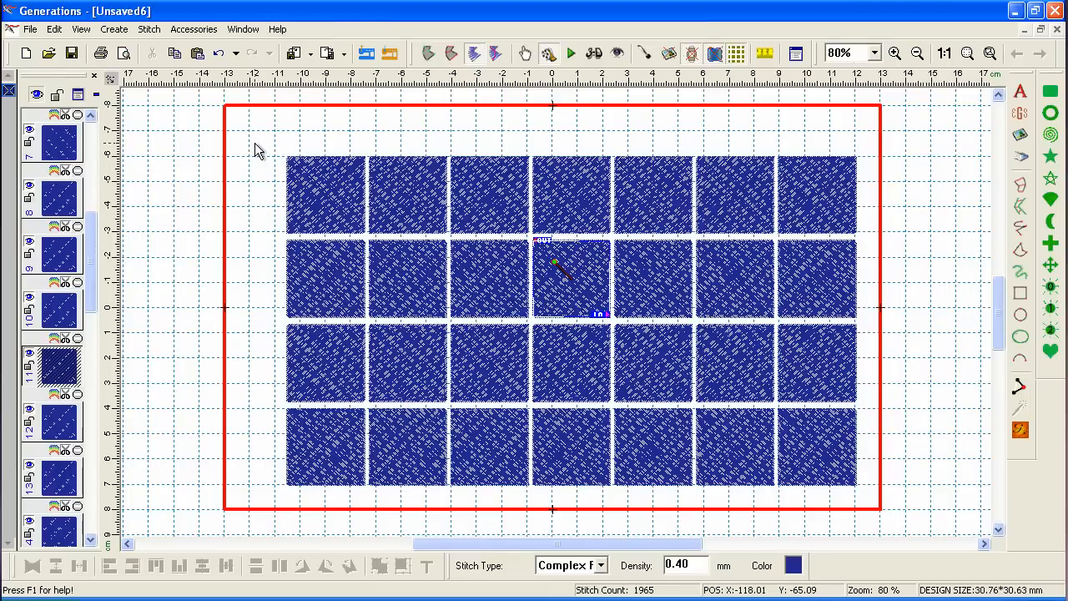
Select all squares in the four rows and set their Complex Fill stitch direction to 45.
left_click_drag(255, 144, 890, 494)
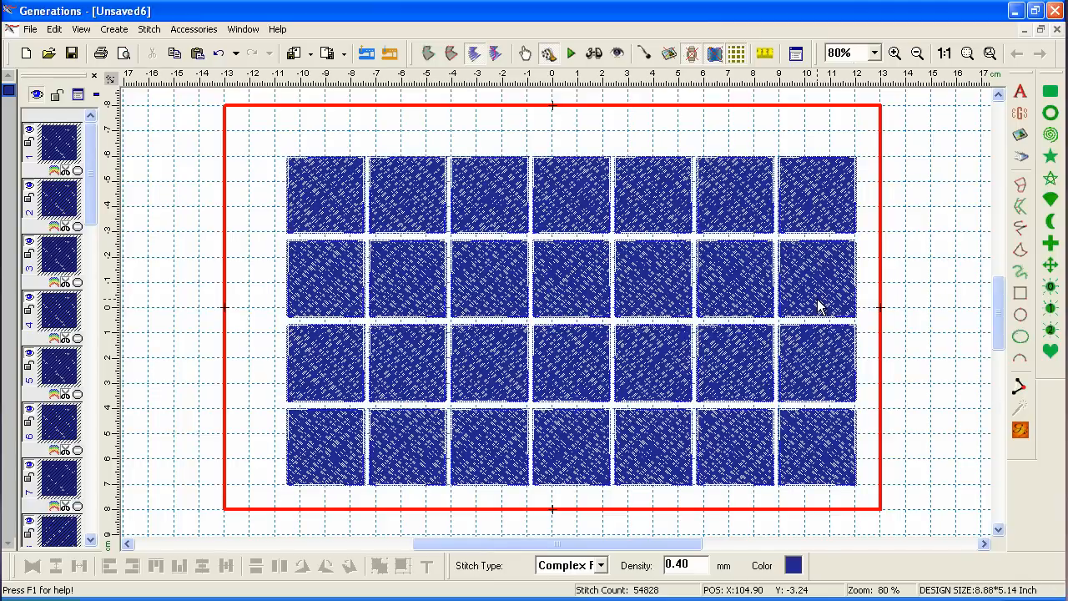
double_click(818, 307)
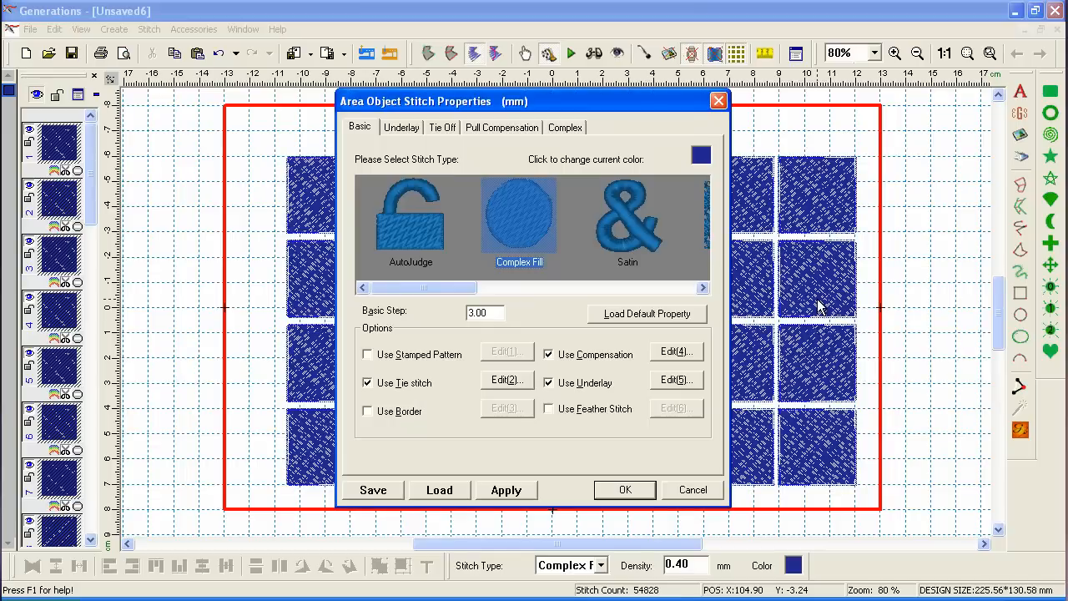
left_click(575, 129)
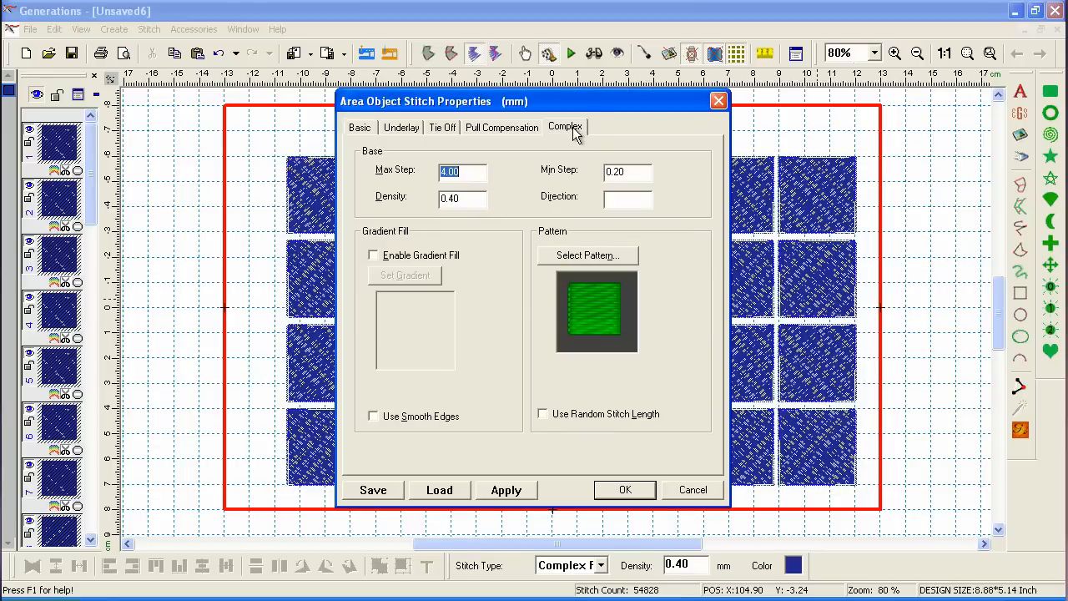
left_click(626, 201)
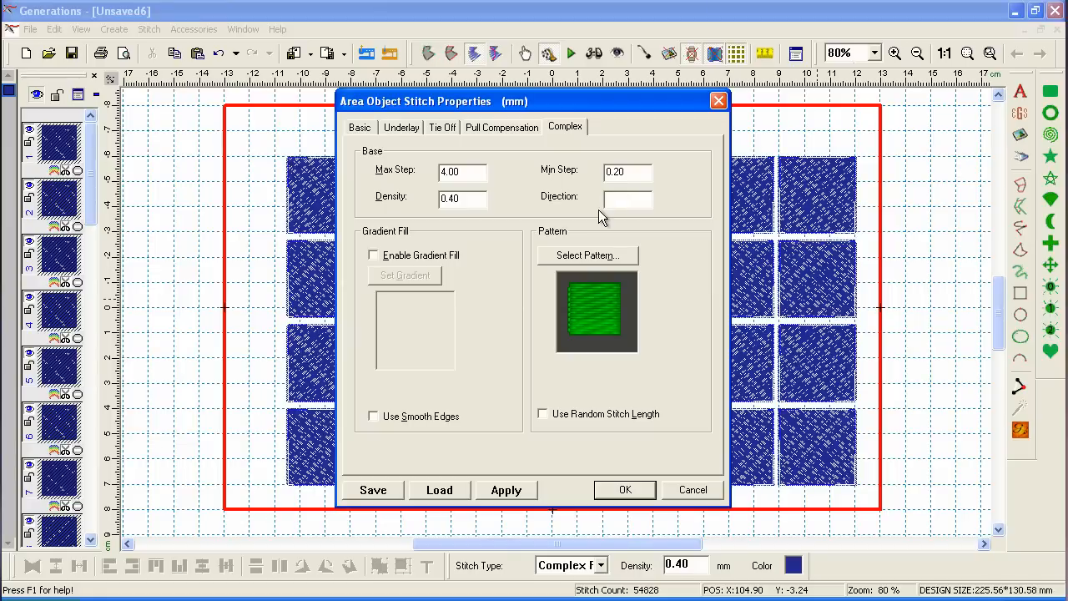
type("45")
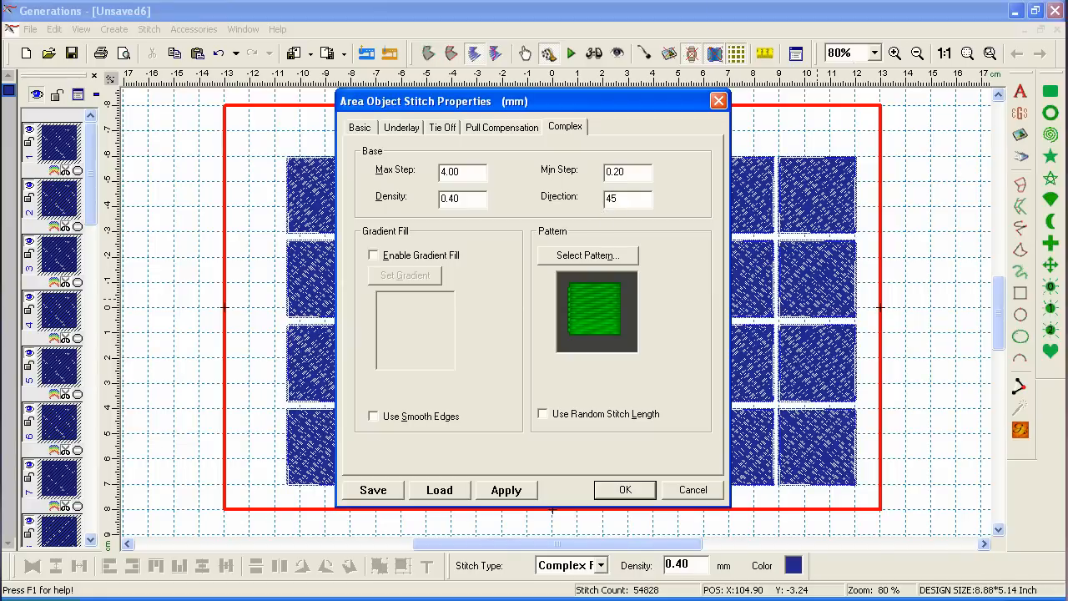
key("Return")
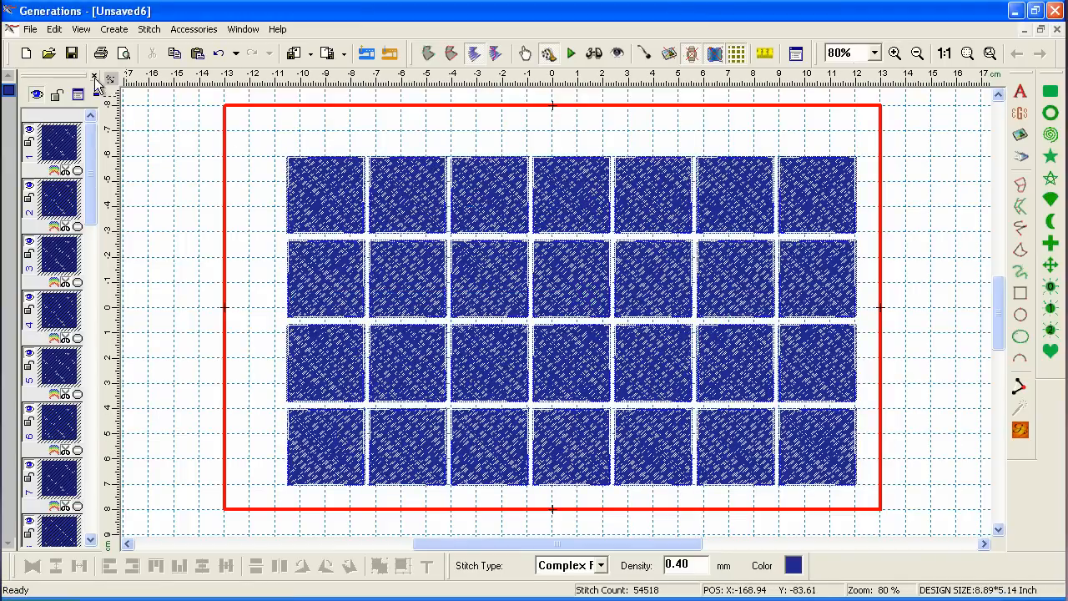
Save the design as SWA_Master in the Swatch Chart Videos folder as a Generations file.
left_click(71, 55)
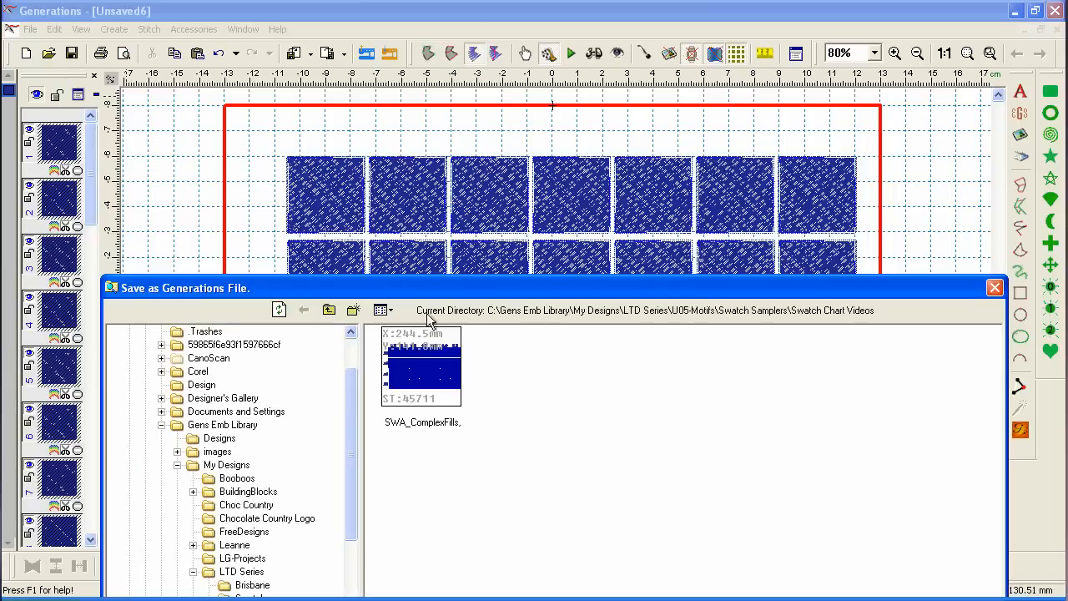
left_click_drag(607, 294, 607, 115)
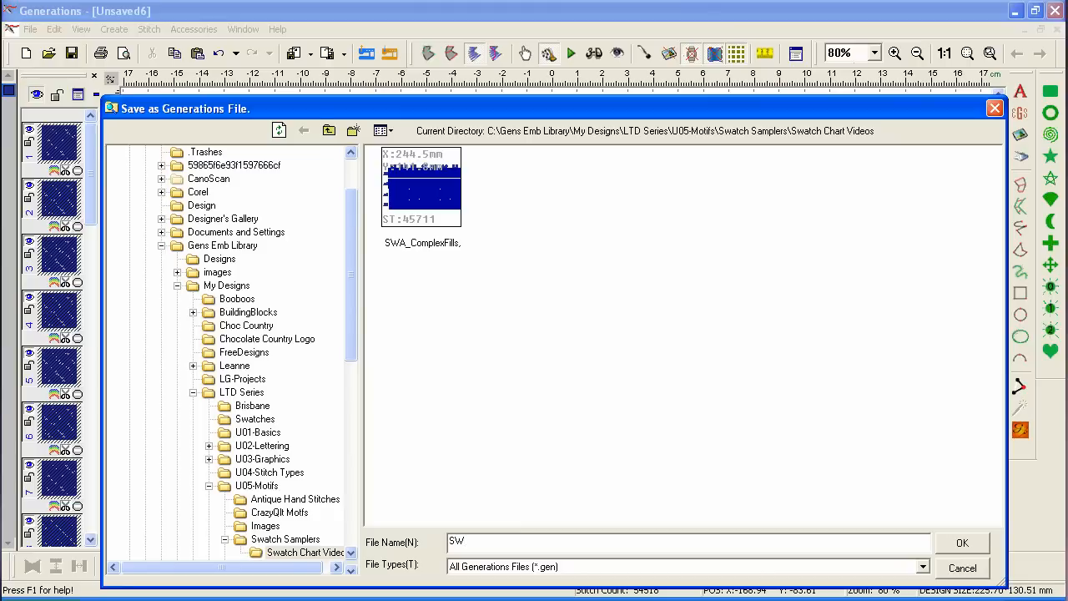
type("Master")
left_click(962, 543)
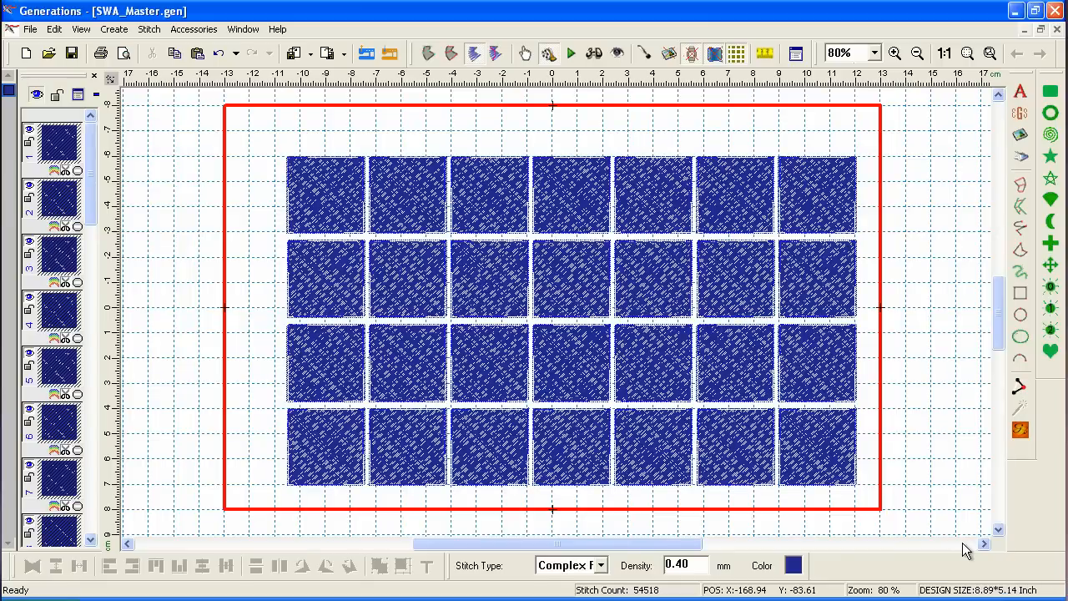